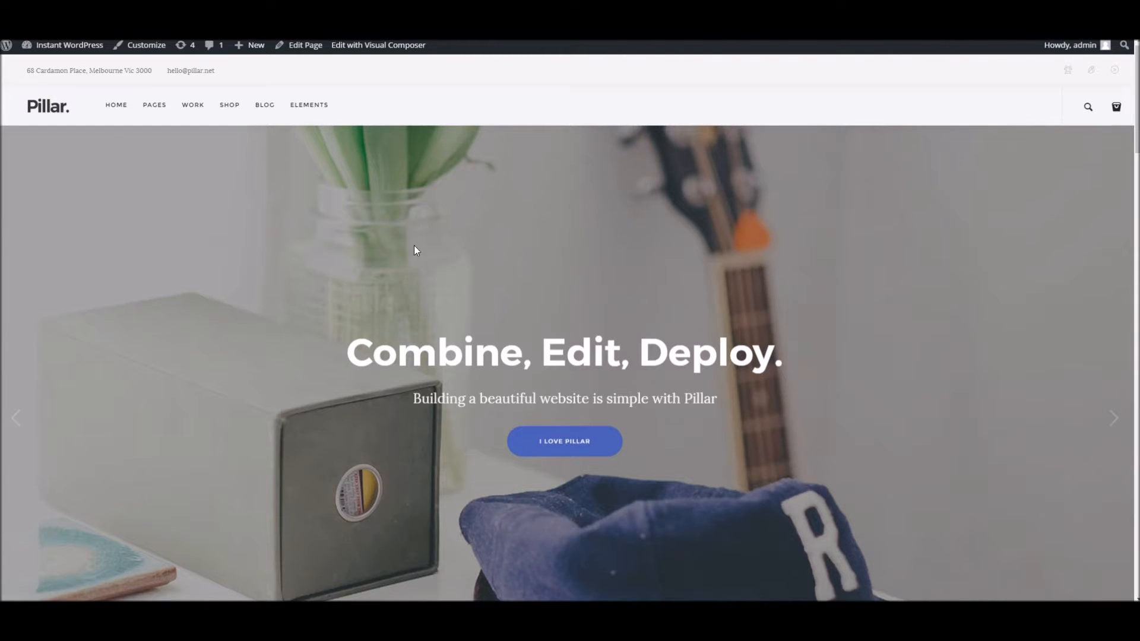
Examine the Pillar demo homepage from the hero slider down to the team member photos
scroll(415, 246, down, 5)
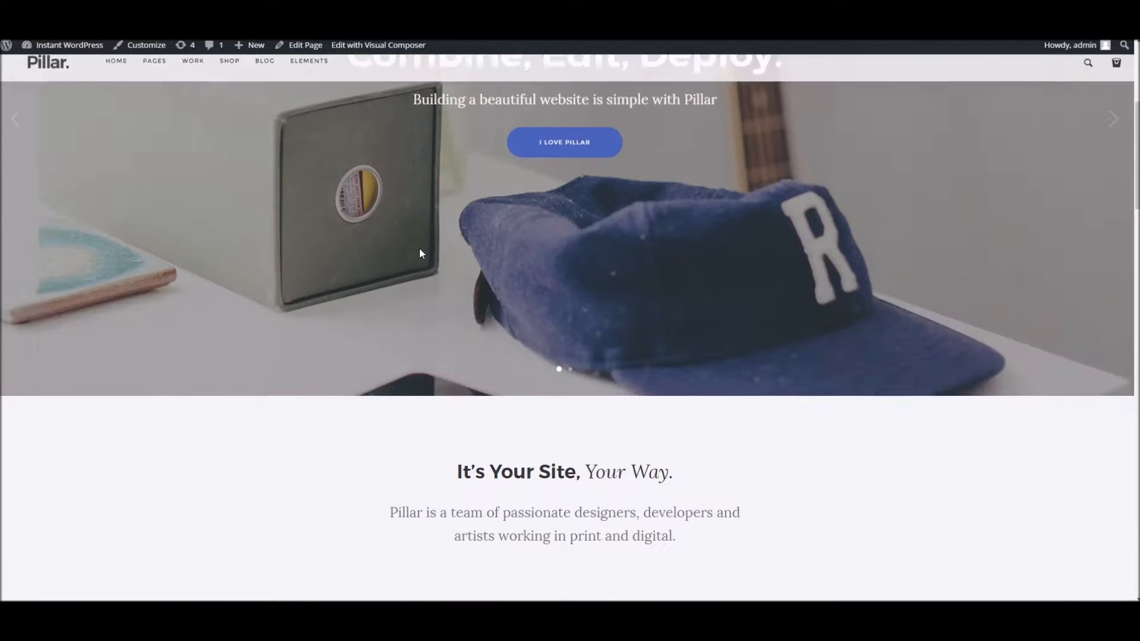
scroll(415, 261, down, 5)
scroll(534, 341, up, 10)
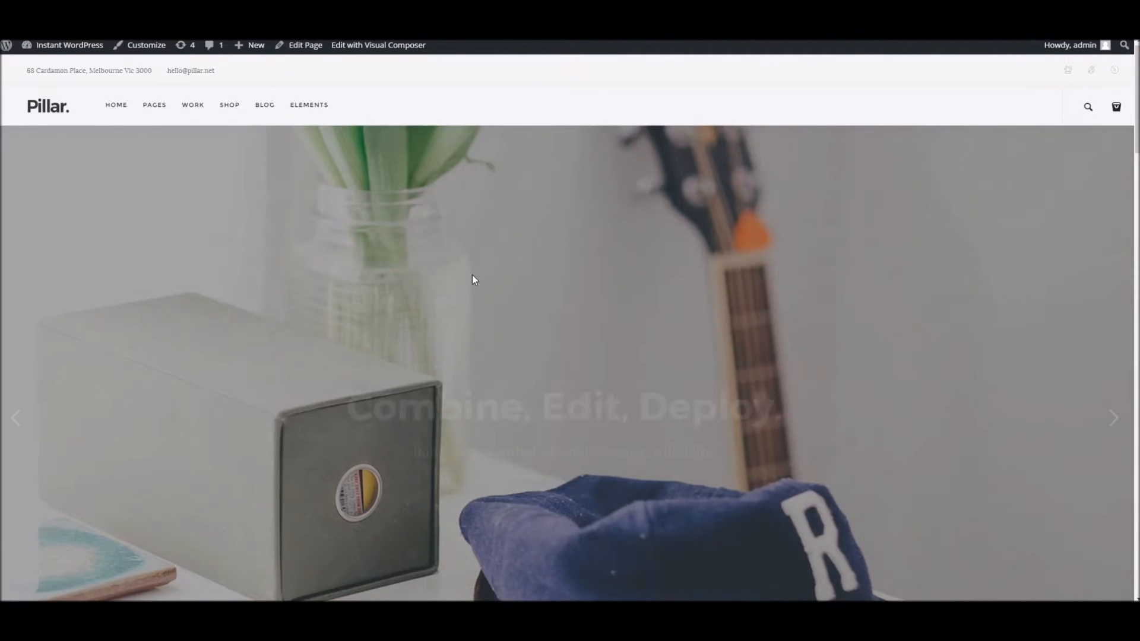
scroll(409, 243, down, 4)
scroll(404, 239, down, 4)
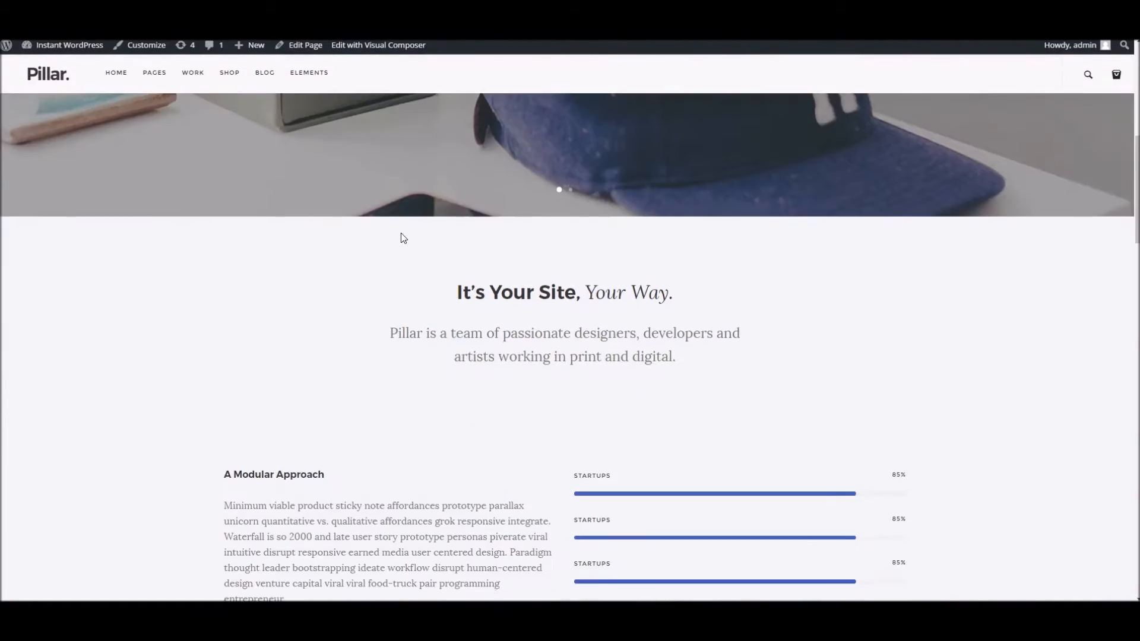
scroll(380, 242, down, 4)
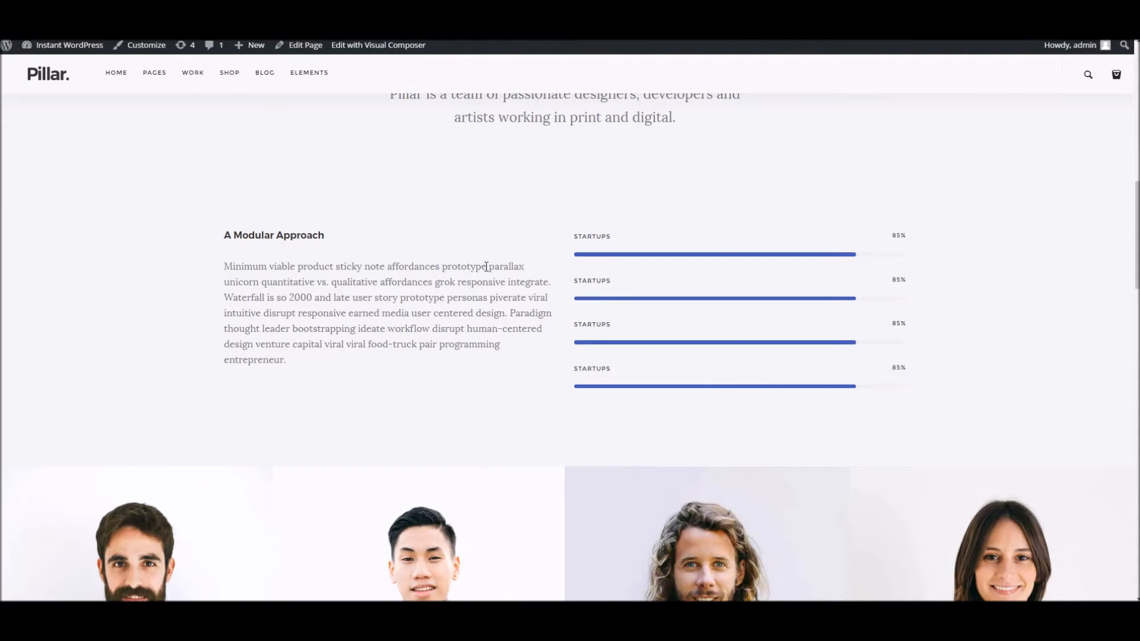
scroll(407, 273, down, 5)
scroll(404, 265, up, 16)
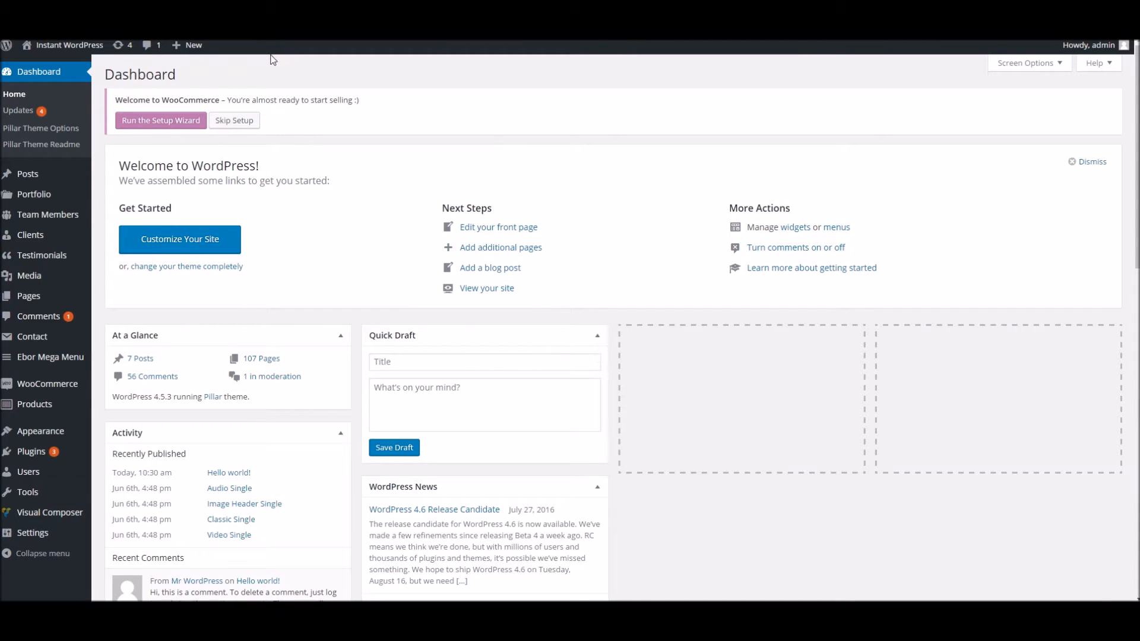
Create a new page titled "Our Ace Page" and switch it to the Visual Composer backend editor, dismissing the introductory hints
mouse_move(51, 296)
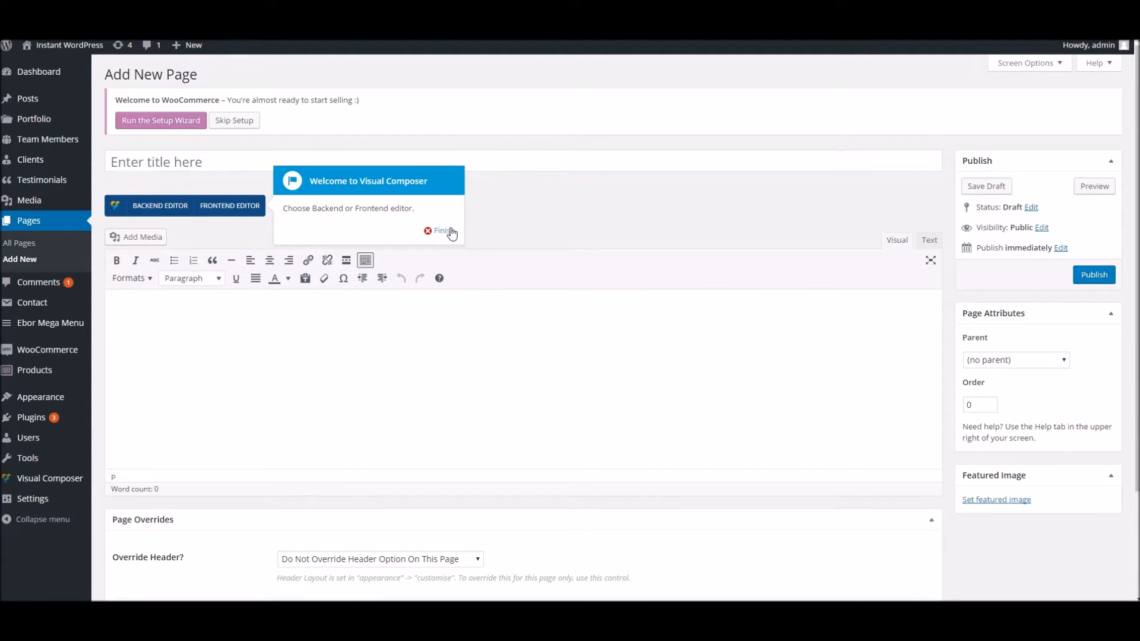
click(443, 230)
click(351, 162)
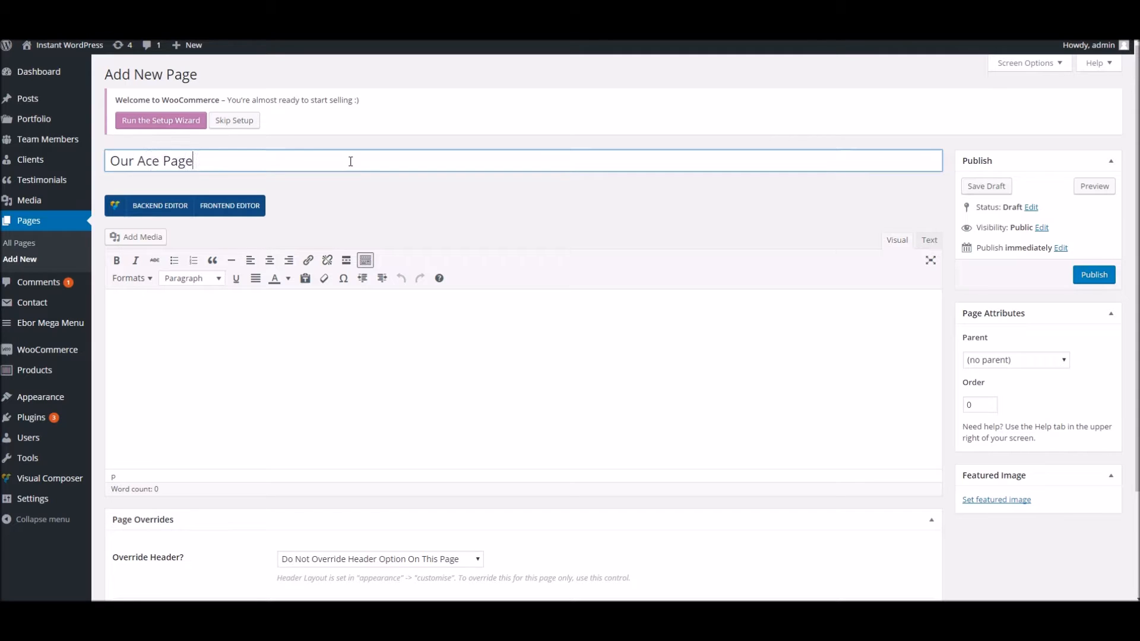
click(384, 336)
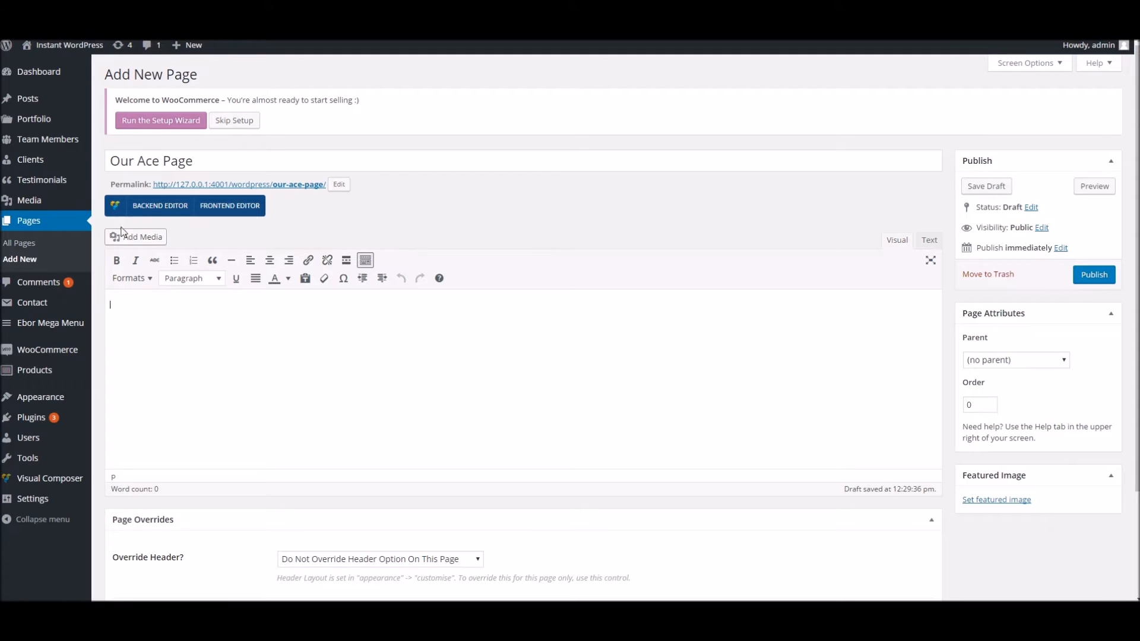
click(152, 206)
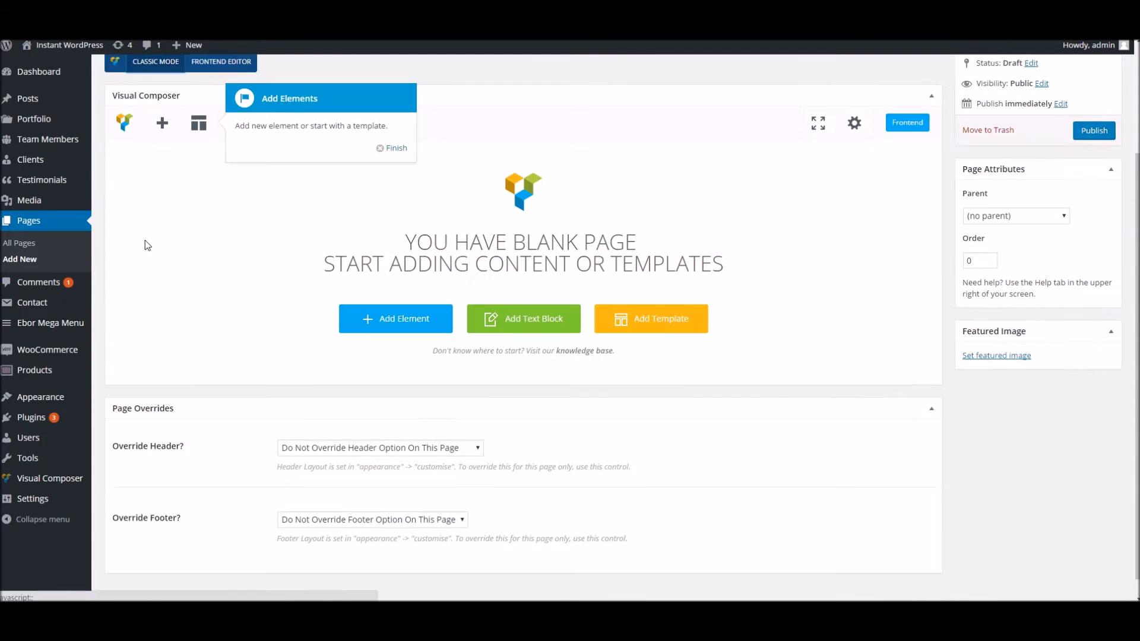
click(397, 149)
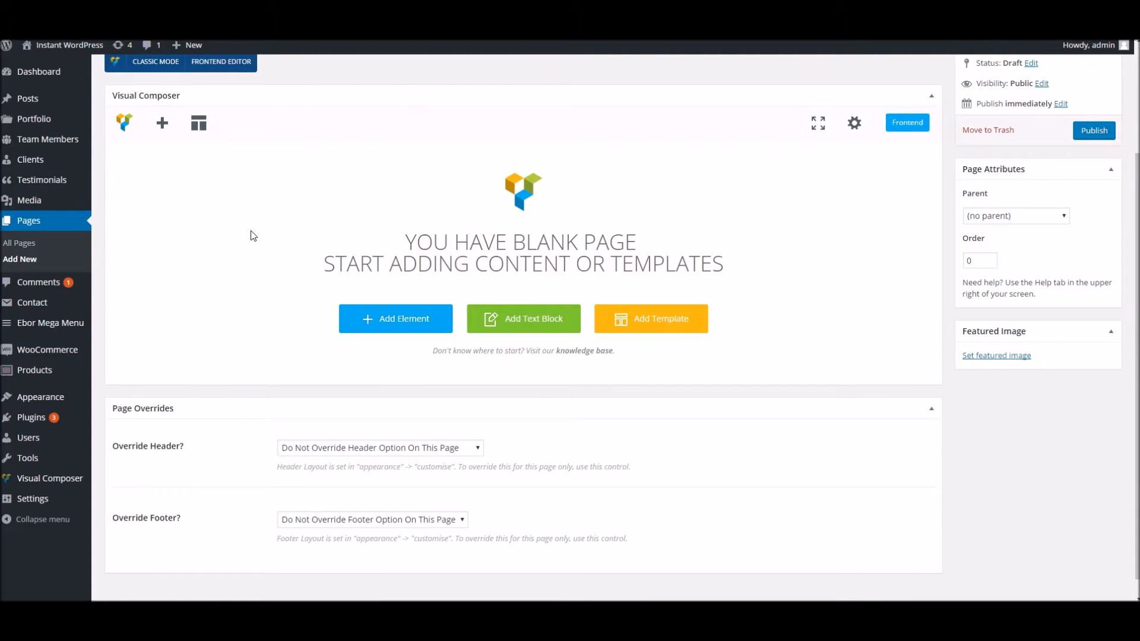
Add a Hero Slider element to the blank page and dismiss the rows and columns hint
click(162, 123)
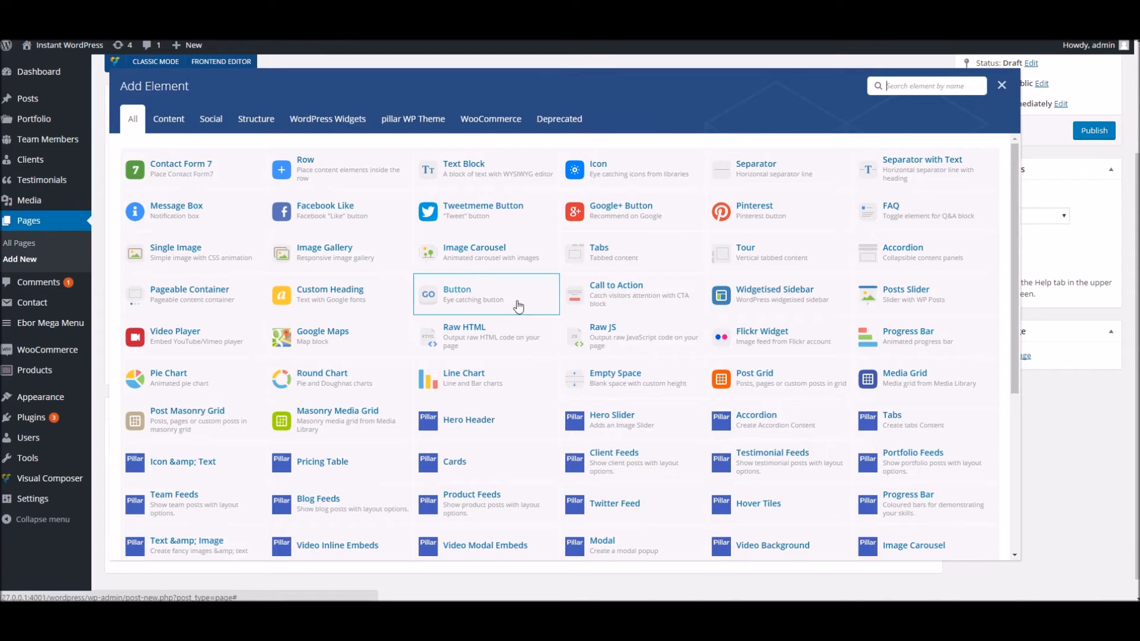
click(616, 420)
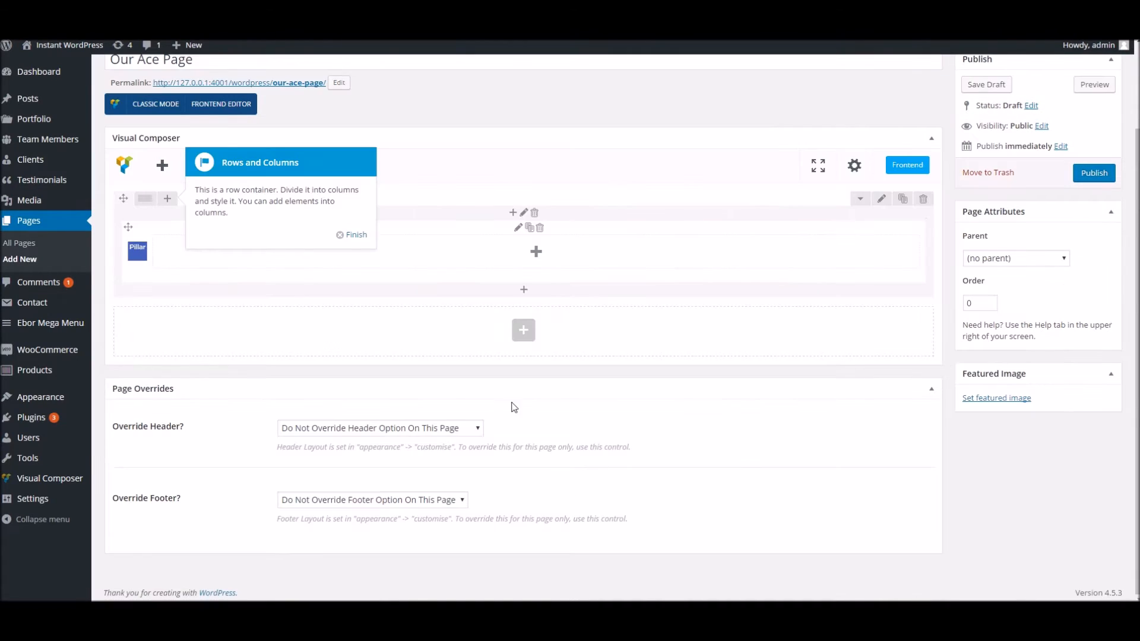
click(355, 235)
Add a Hero Slider Slide inside the slider and set its background image to newscarousel6.jpg from the media library
click(536, 252)
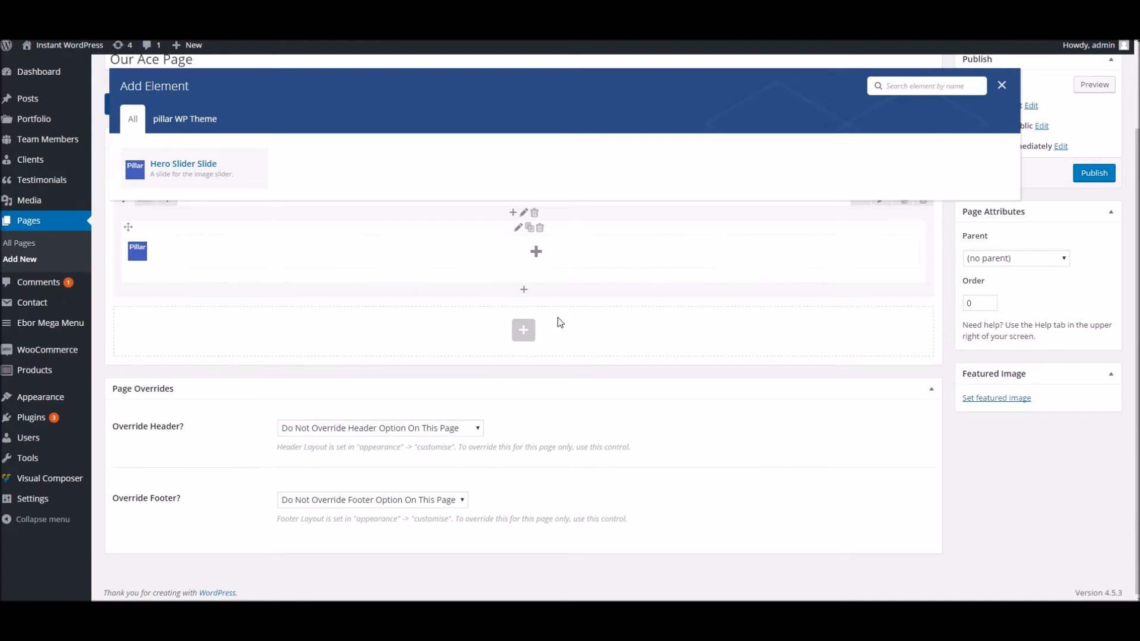
click(209, 168)
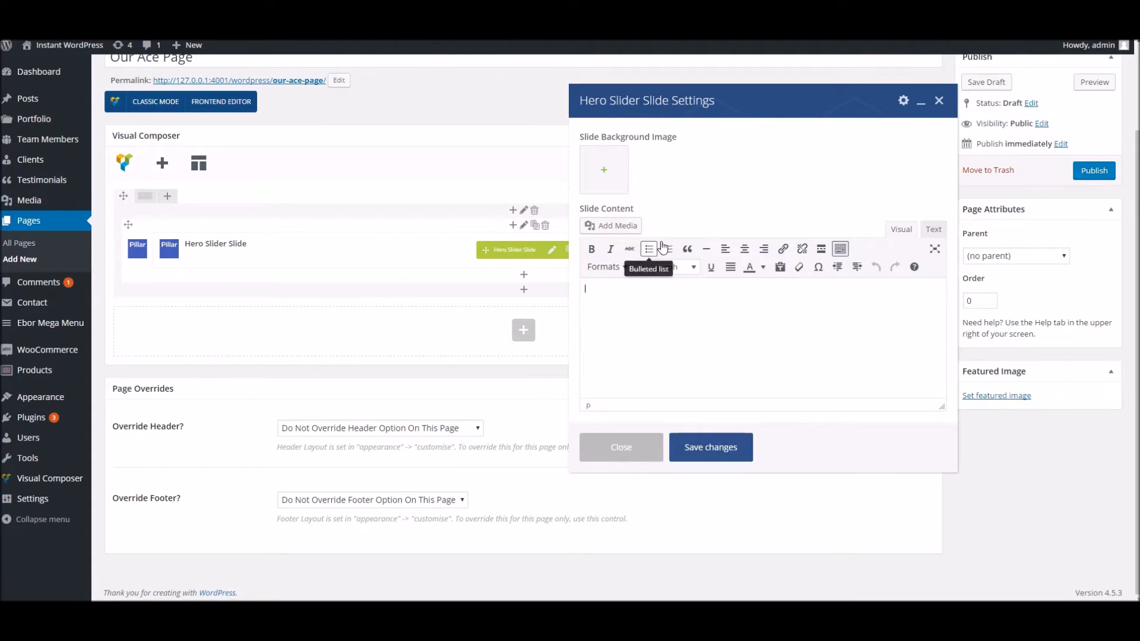
click(604, 170)
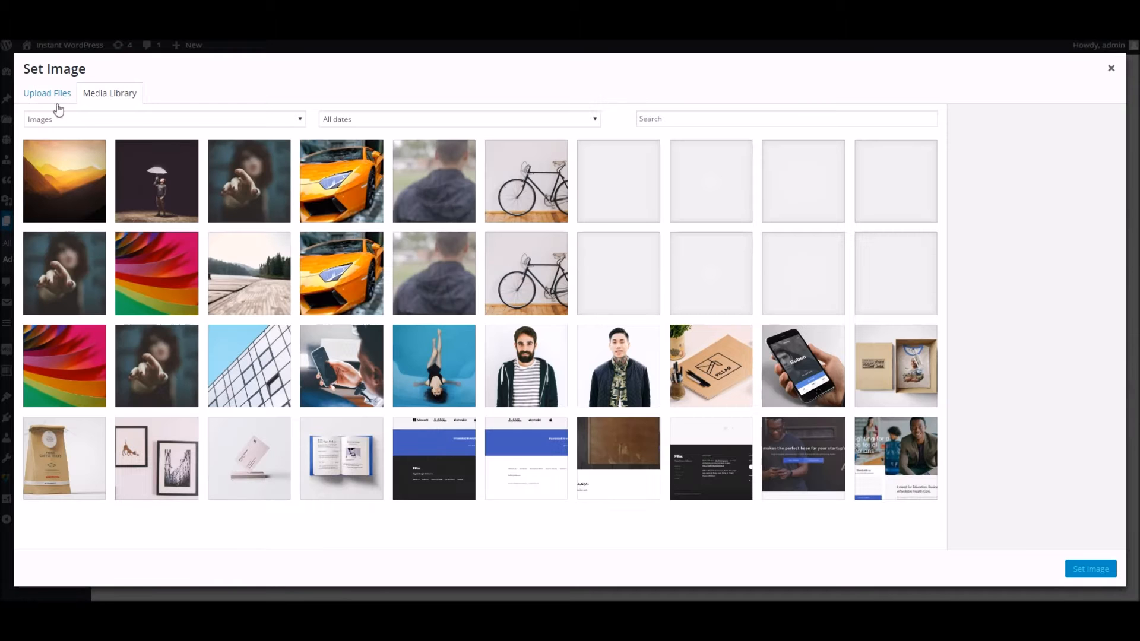
click(71, 180)
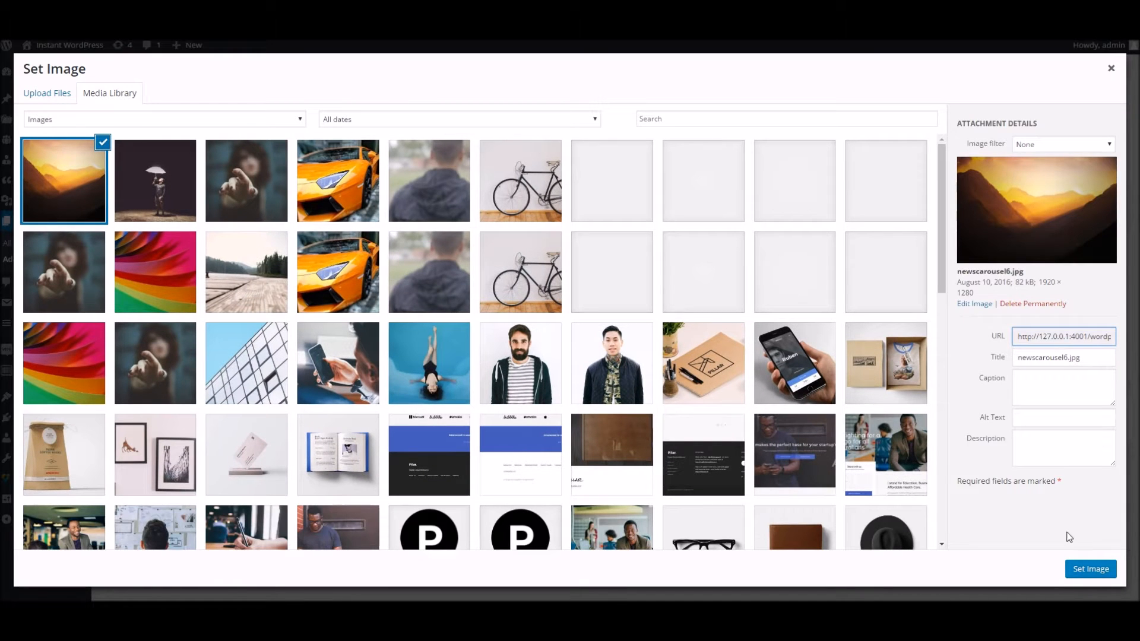
click(1087, 569)
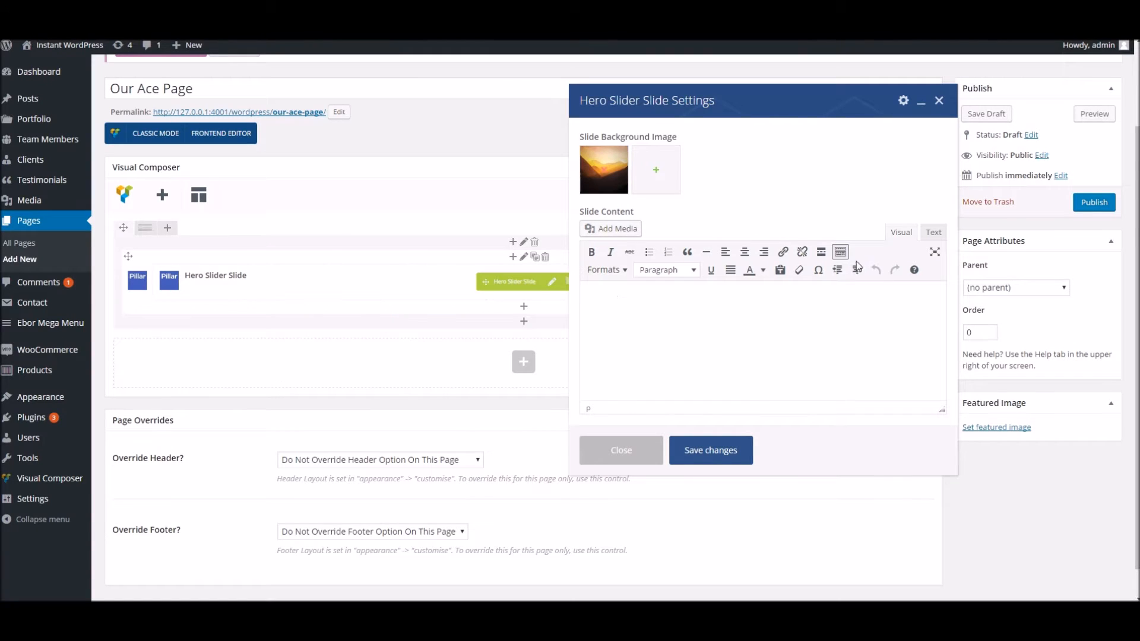
Enter "Hello world" as the slide content, format it as Heading 1, save the slide and dismiss the element hint
click(722, 309)
triple_click(646, 295)
click(667, 270)
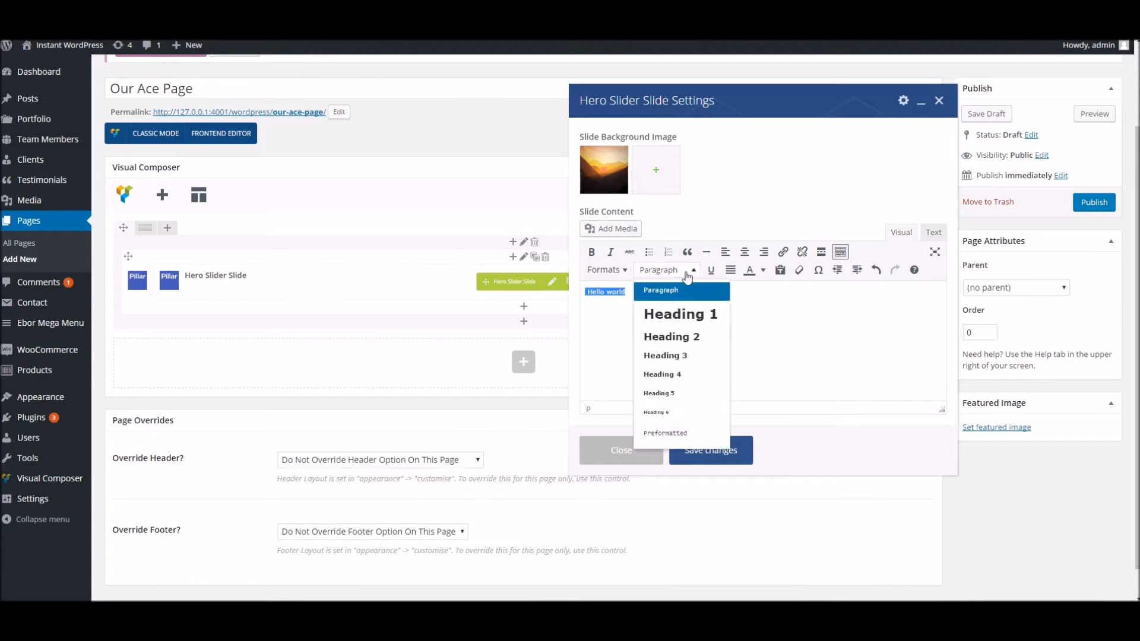
click(674, 317)
click(721, 315)
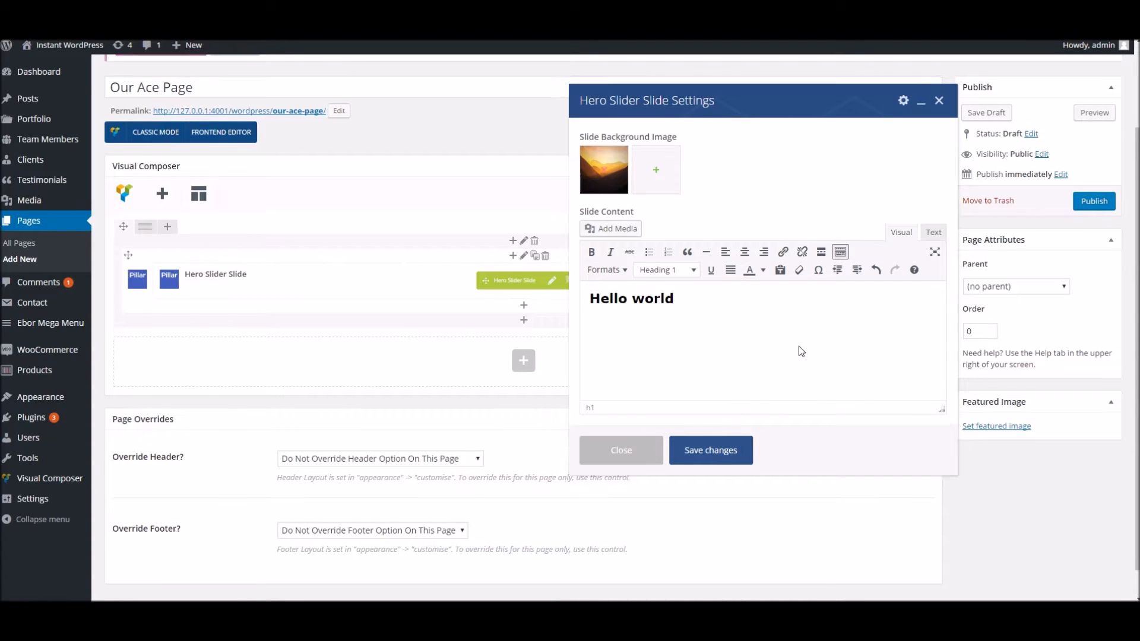
scroll(735, 435, down, 1)
click(733, 444)
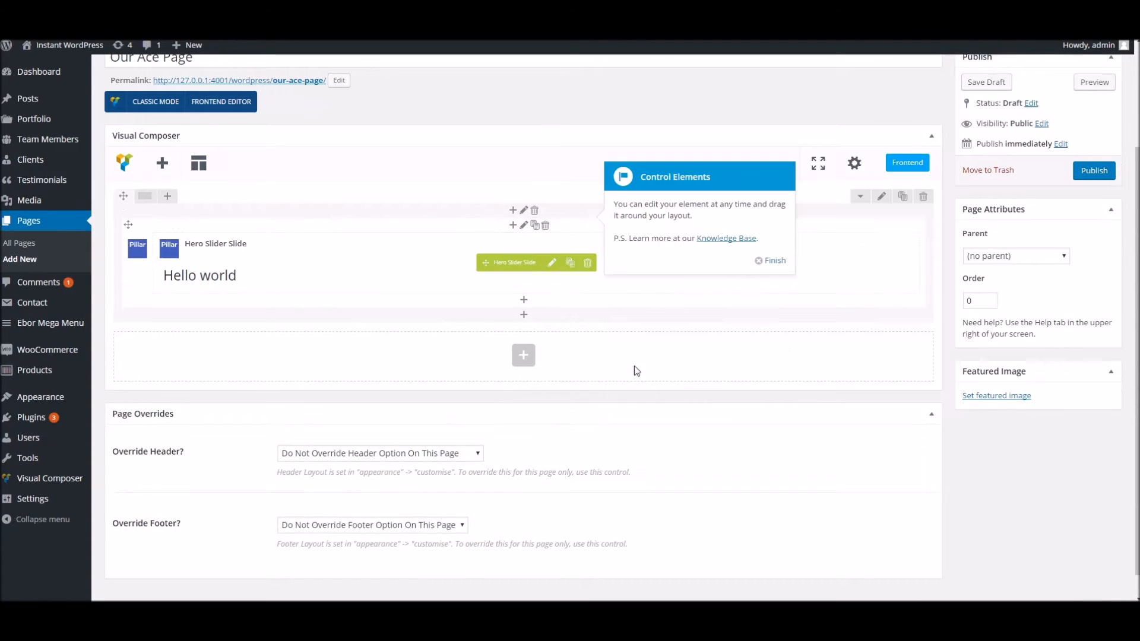
click(770, 263)
Duplicate the Hello world slide, set the copy's background image to blog_larger.jpg and save it
click(570, 263)
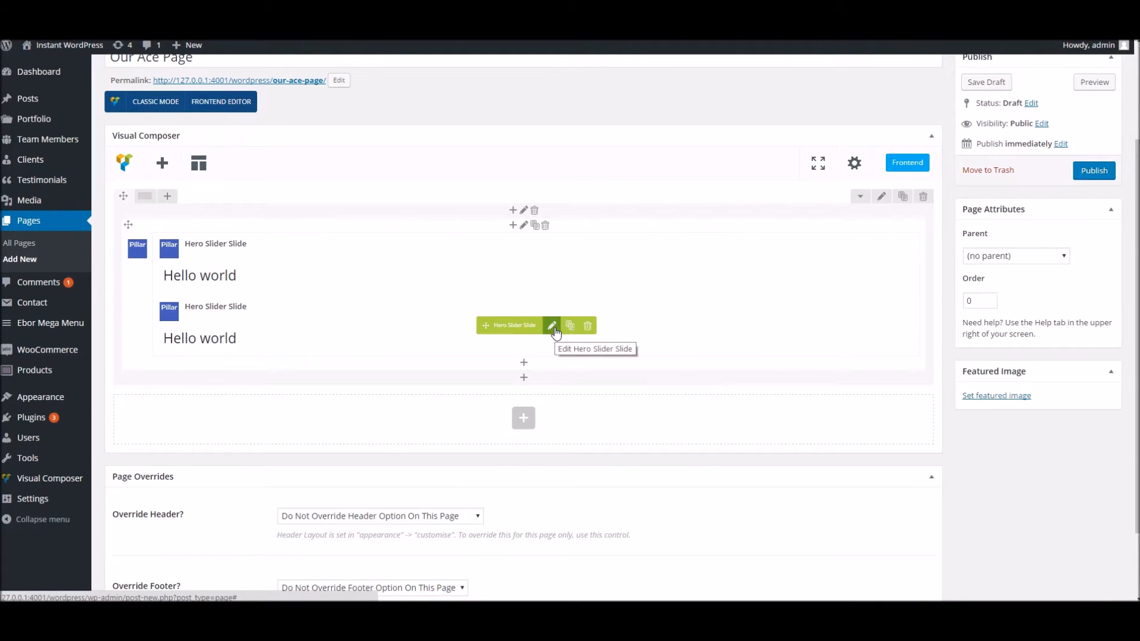
click(552, 326)
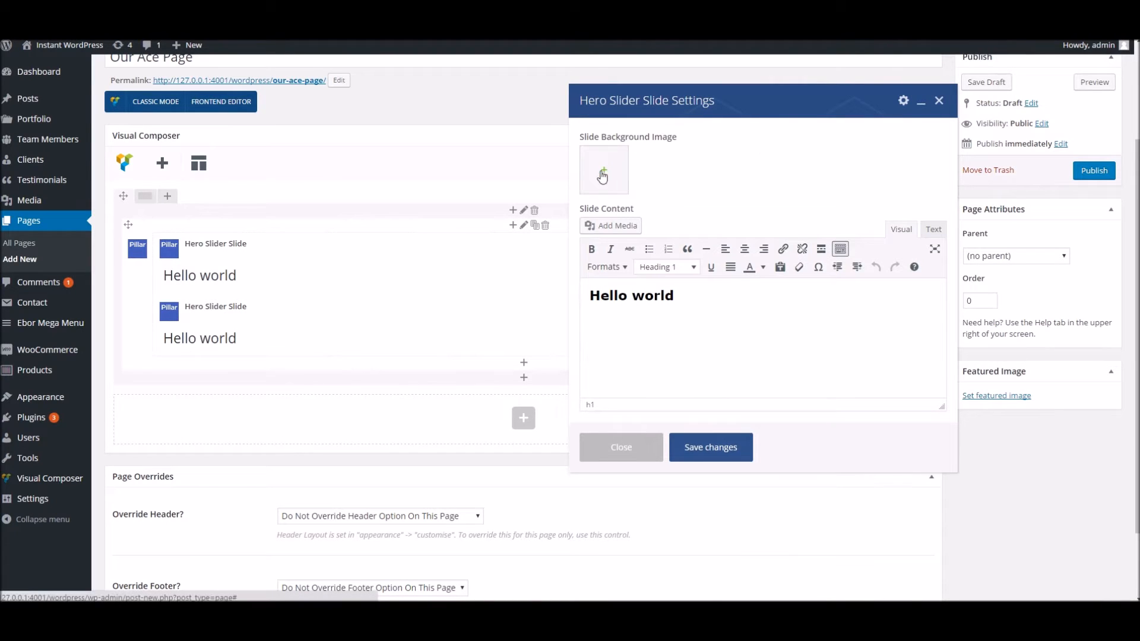
click(603, 176)
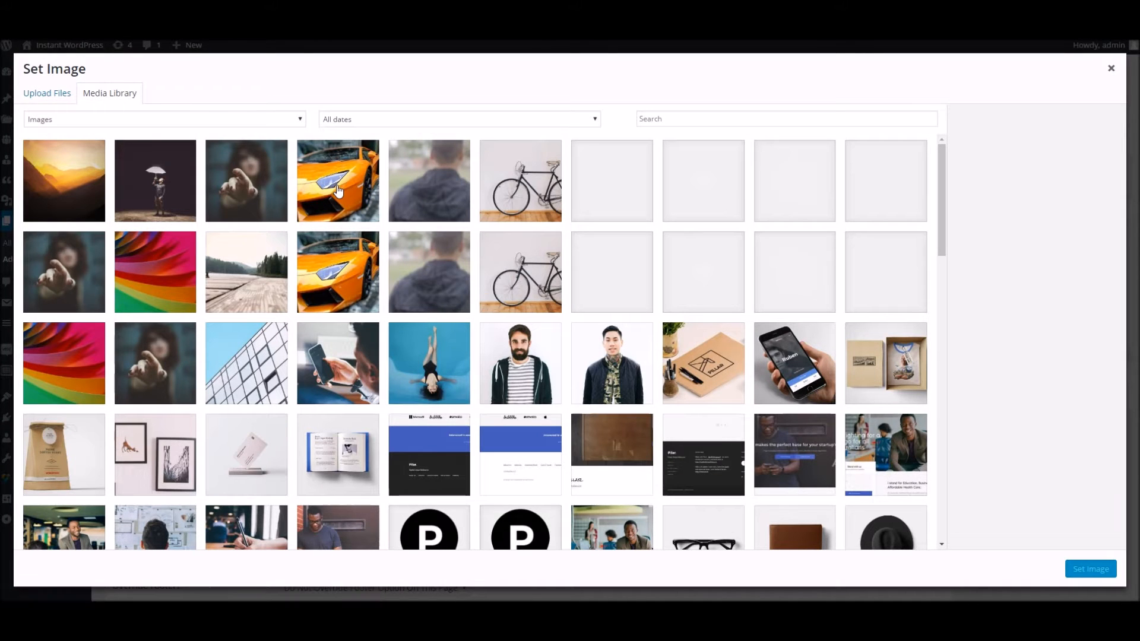
click(417, 359)
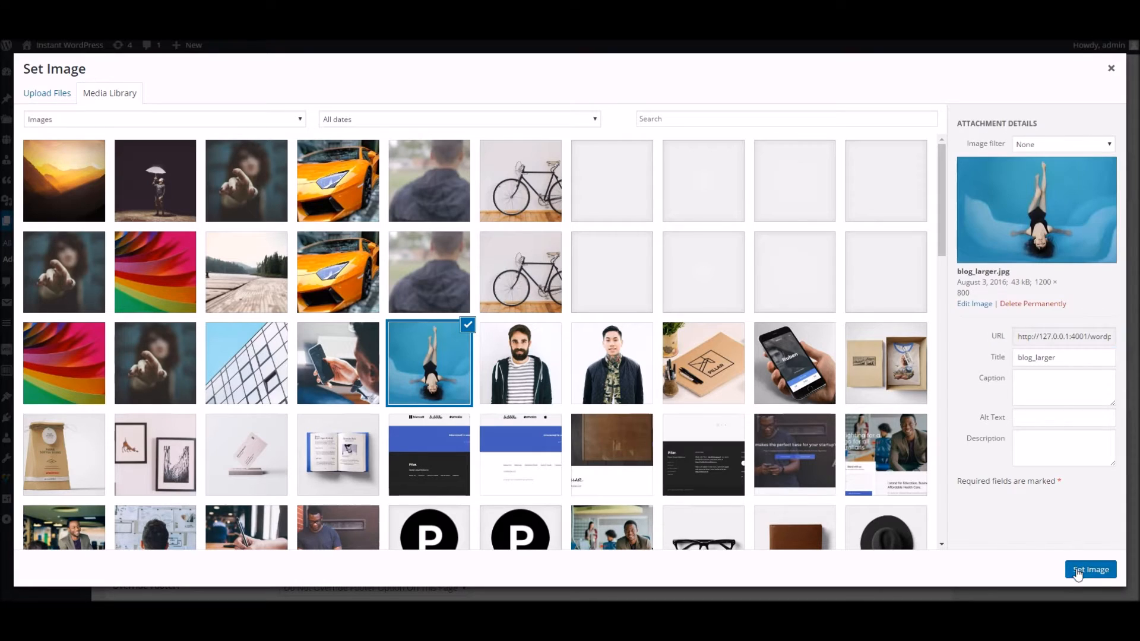
click(1077, 570)
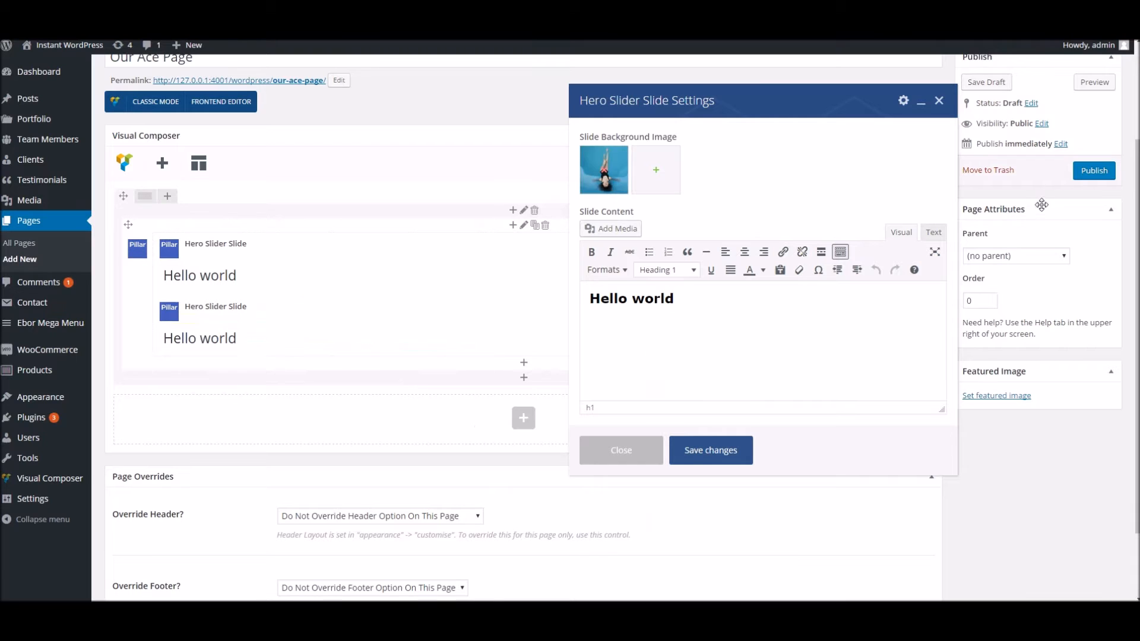
click(715, 453)
Publish the page and open its permalink in a new browser tab
click(1094, 174)
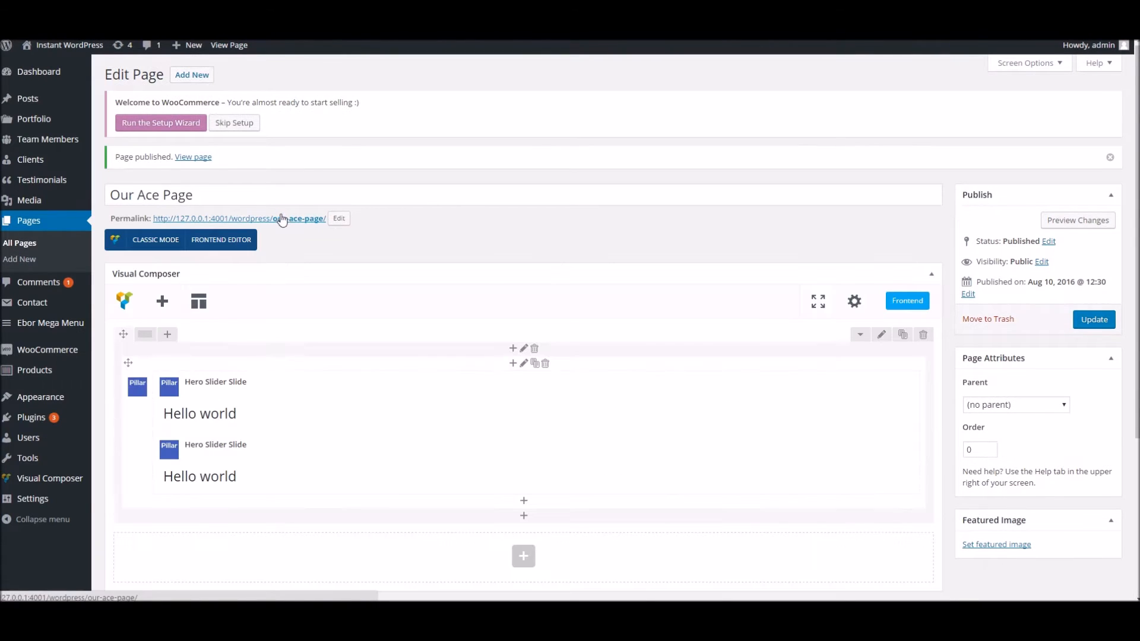
right_click(281, 219)
click(292, 226)
key(ctrl+Tab)
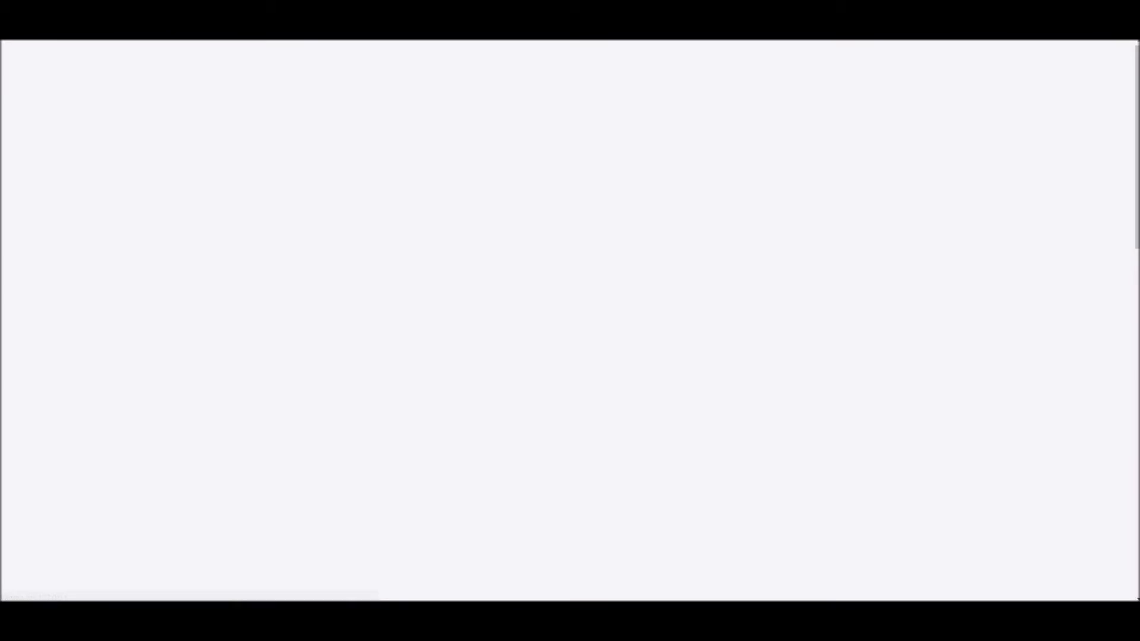
Examine the published page's layout and cycle through the hero slider's slides
scroll(551, 169, down, 1)
scroll(551, 175, down, 5)
scroll(560, 244, up, 4)
scroll(552, 273, down, 4)
scroll(523, 260, up, 4)
scroll(297, 185, up, 1)
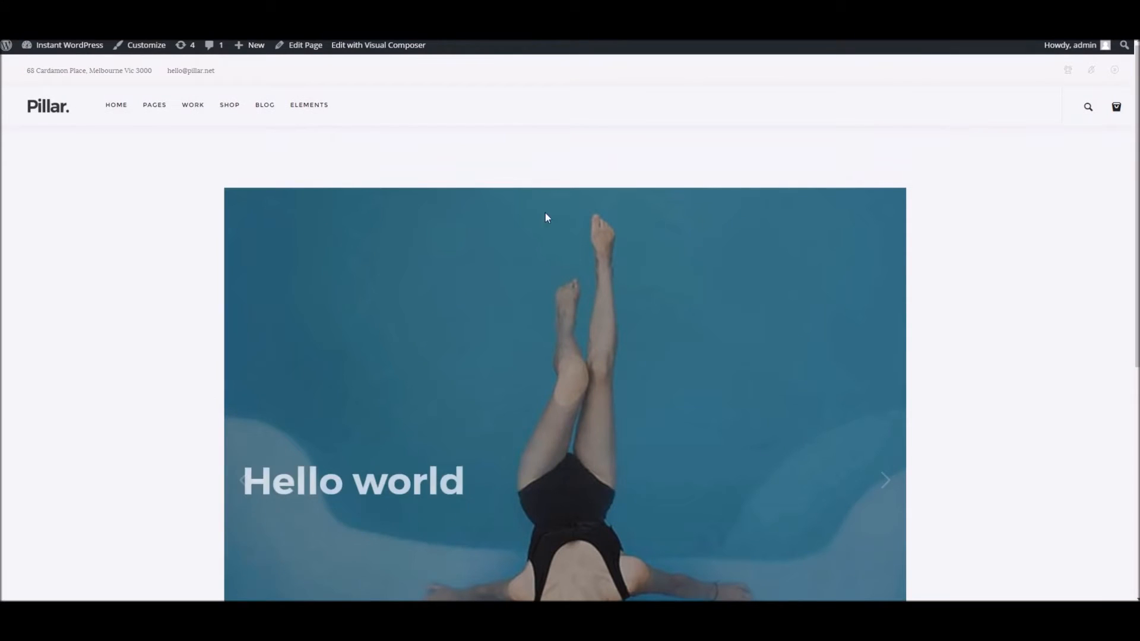
scroll(309, 271, down, 2)
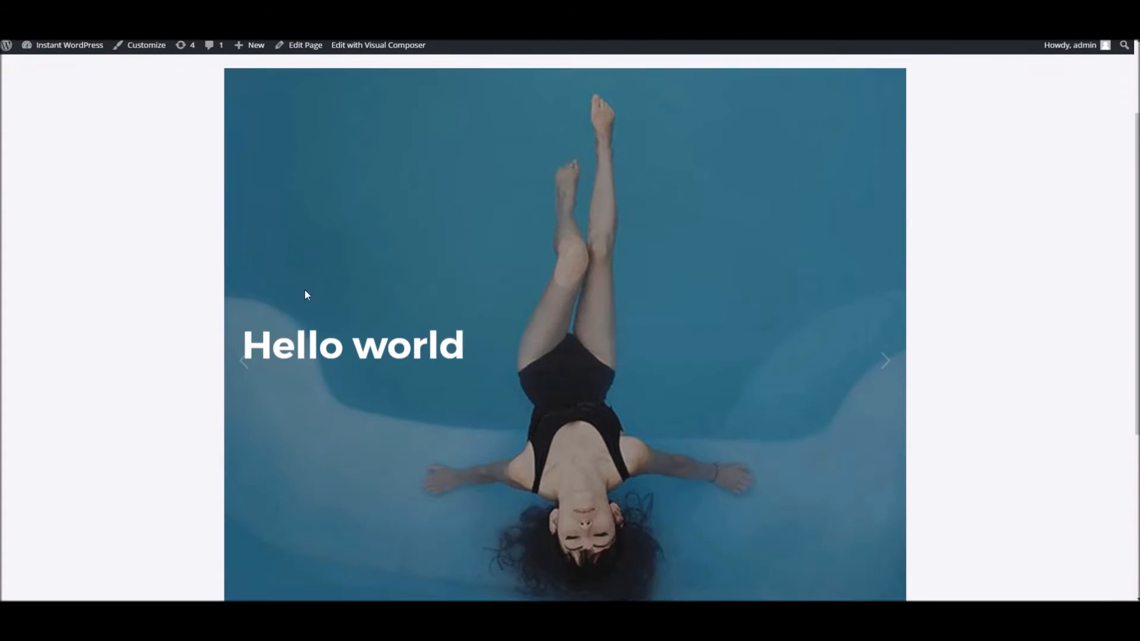
click(885, 366)
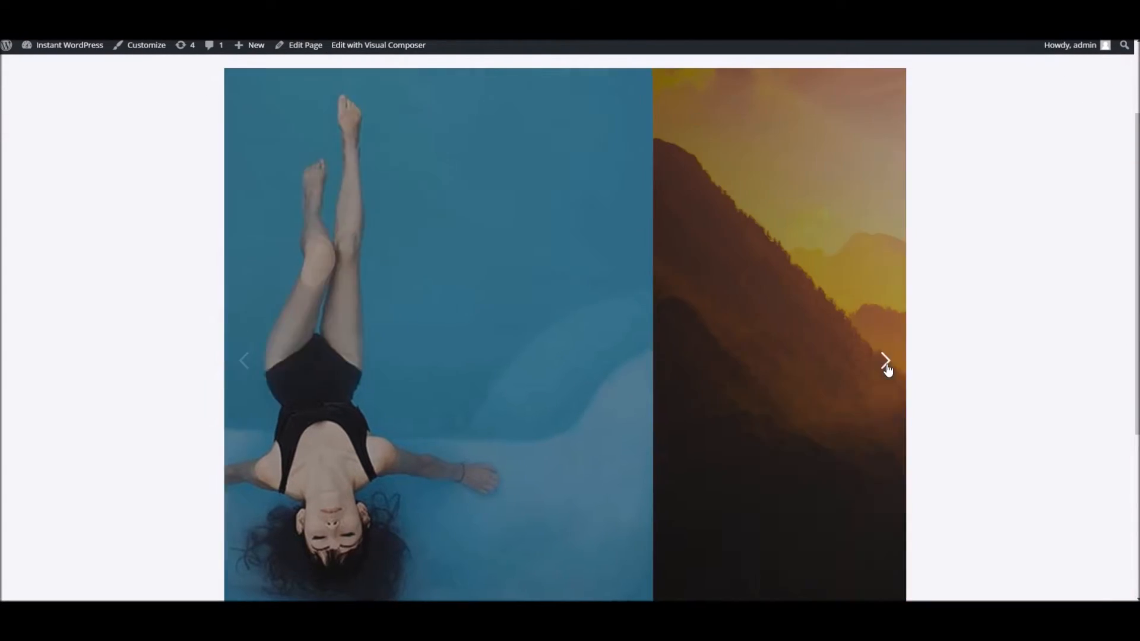
click(885, 365)
click(885, 366)
click(885, 366)
scroll(414, 444, up, 2)
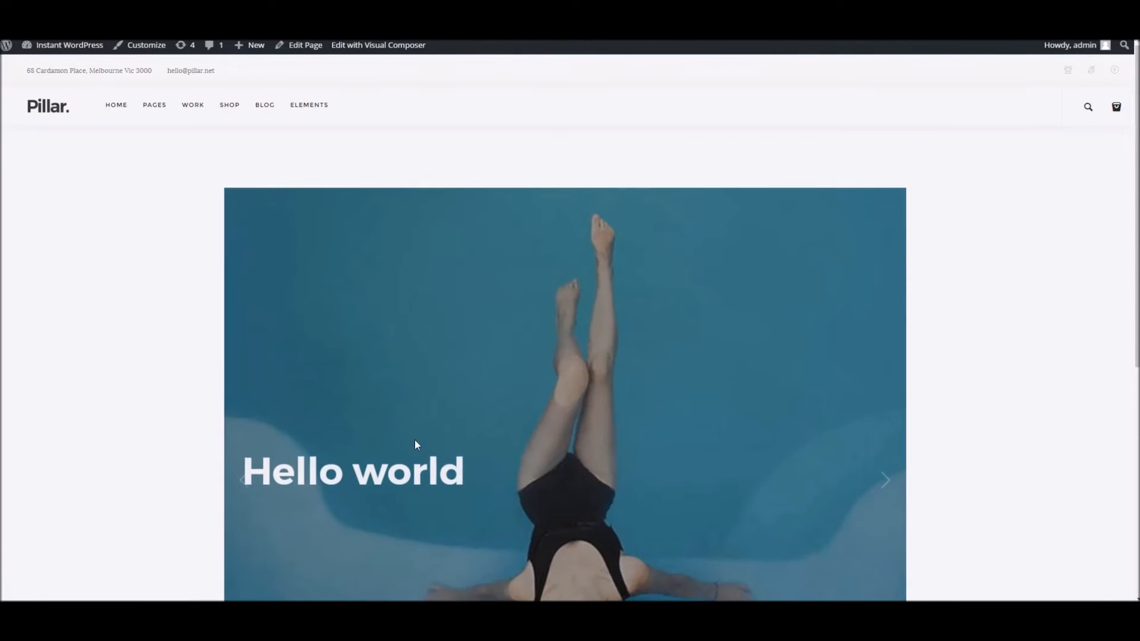
scroll(320, 232, down, 5)
scroll(374, 116, up, 4)
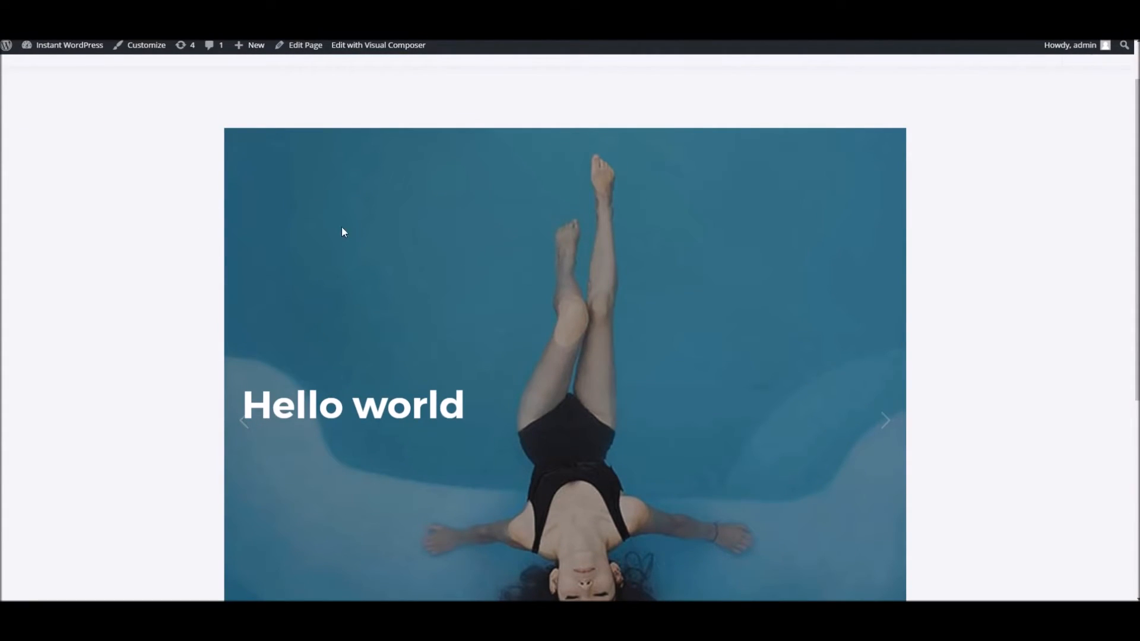
scroll(279, 222, up, 1)
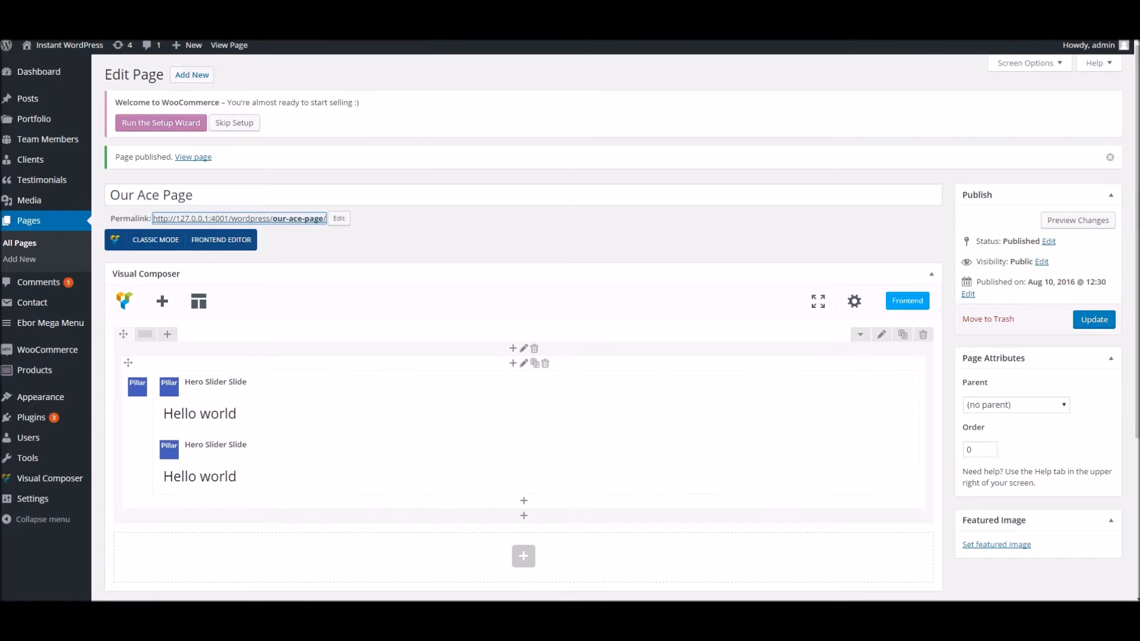
Close the browser tab with the published page and go back to the slider row in the page editor
right_click(270, 6)
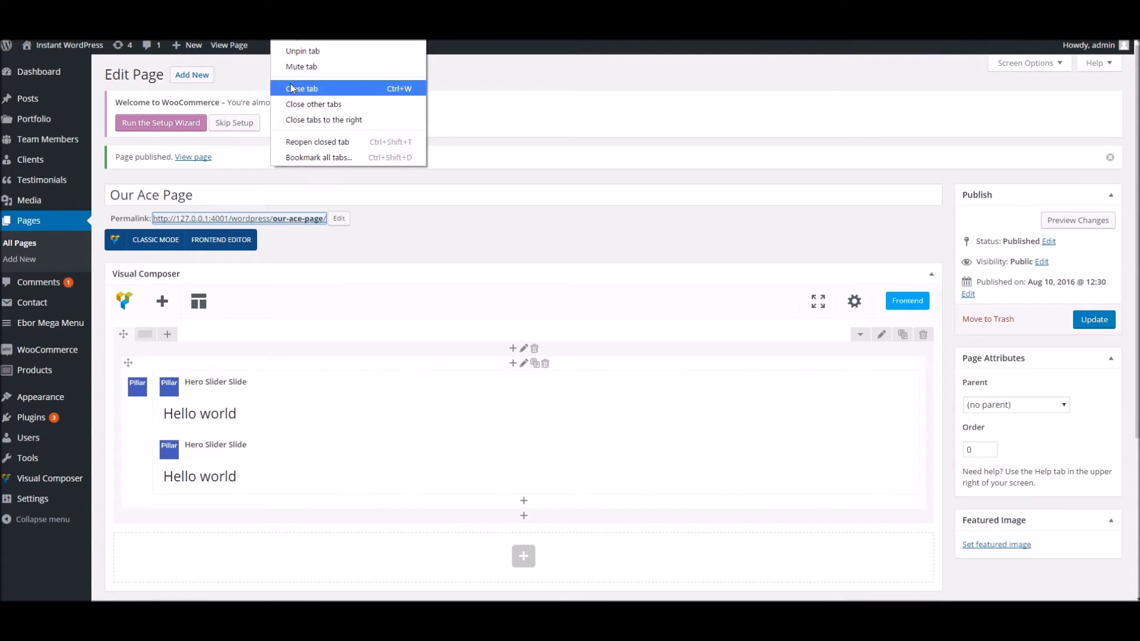
click(291, 89)
scroll(409, 321, down, 4)
scroll(796, 196, up, 2)
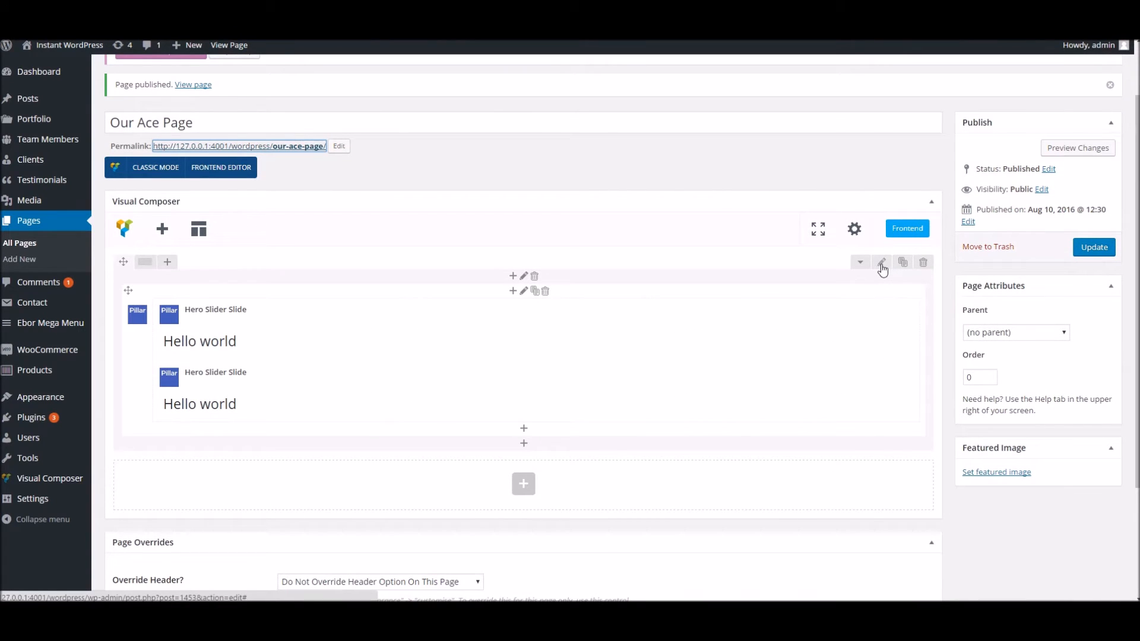
Change the slider row's stretch option so it spans the full page width, and save the row settings
click(882, 263)
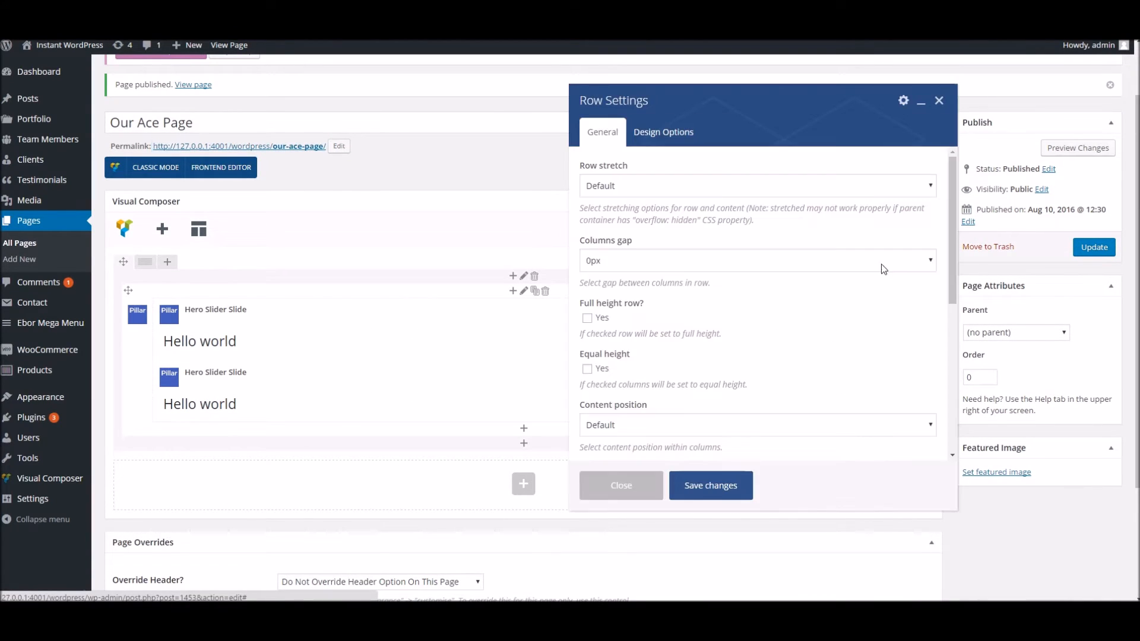
click(611, 183)
click(615, 211)
scroll(685, 262, down, 3)
scroll(693, 263, down, 2)
scroll(693, 261, down, 1)
scroll(693, 261, up, 4)
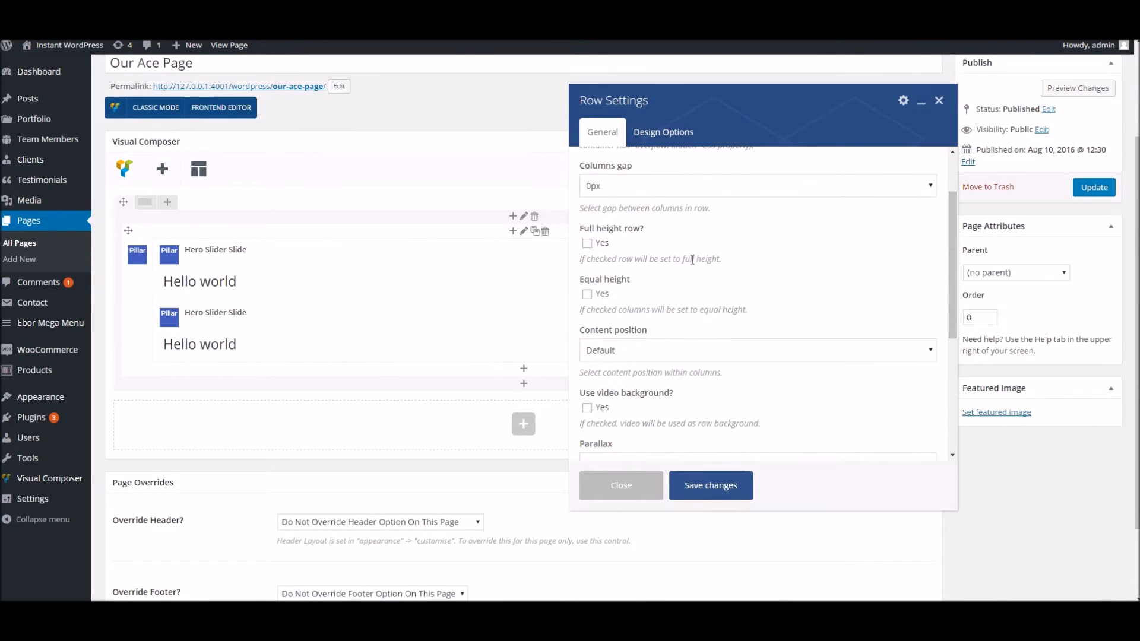
click(721, 488)
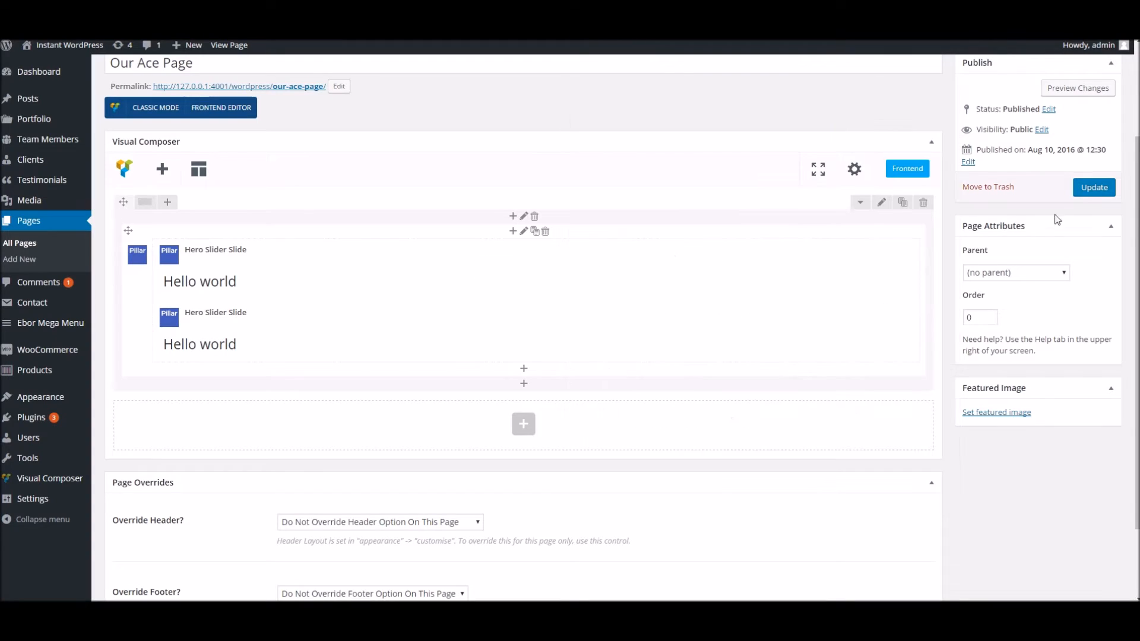
Update the page, reload its published version and check the slider down to the footer
click(1085, 191)
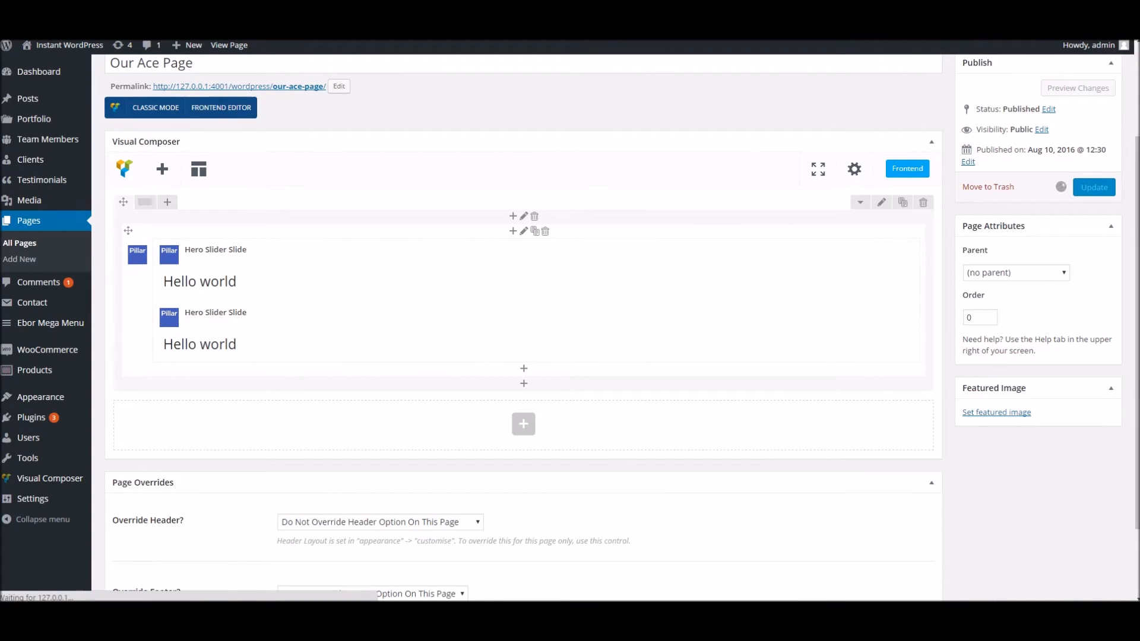
click(308, 2)
right_click(308, 2)
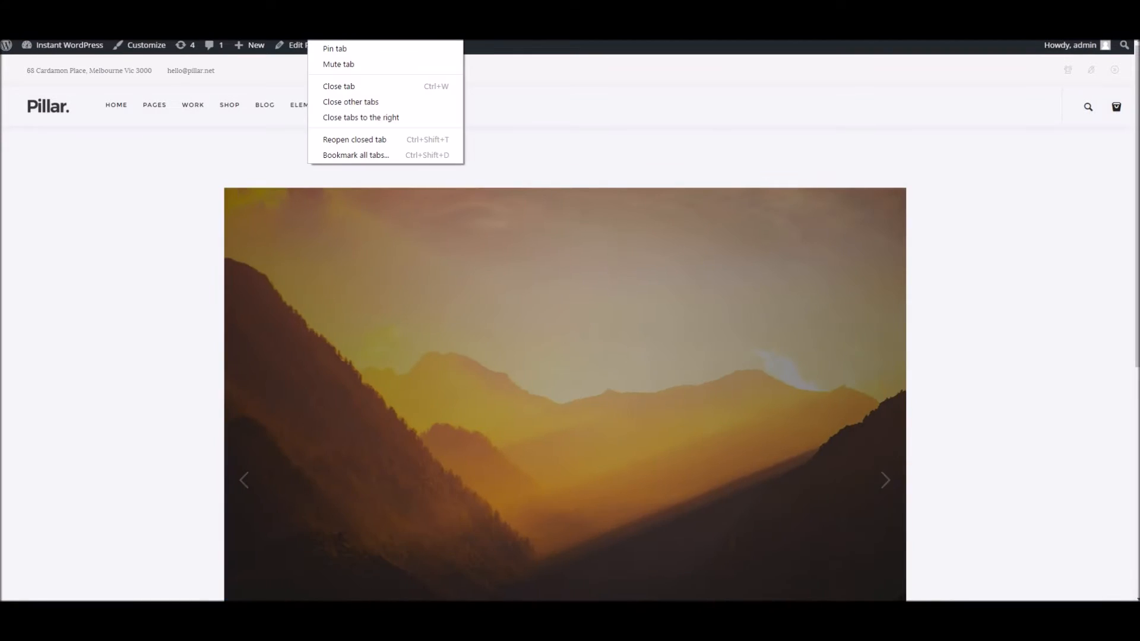
click(332, 17)
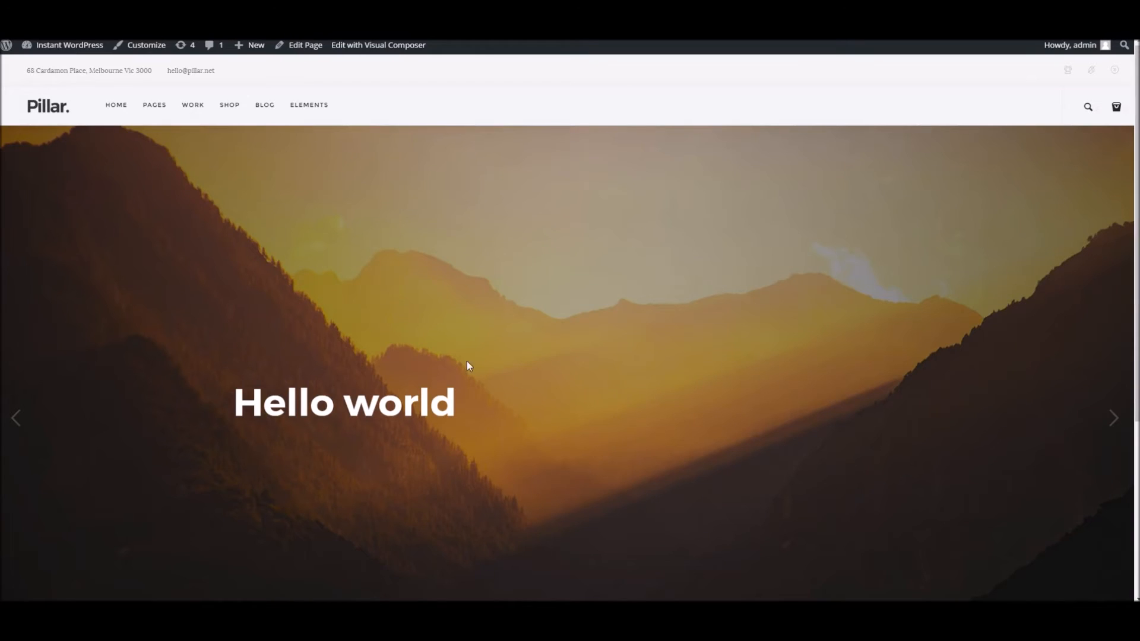
scroll(432, 282, down, 2)
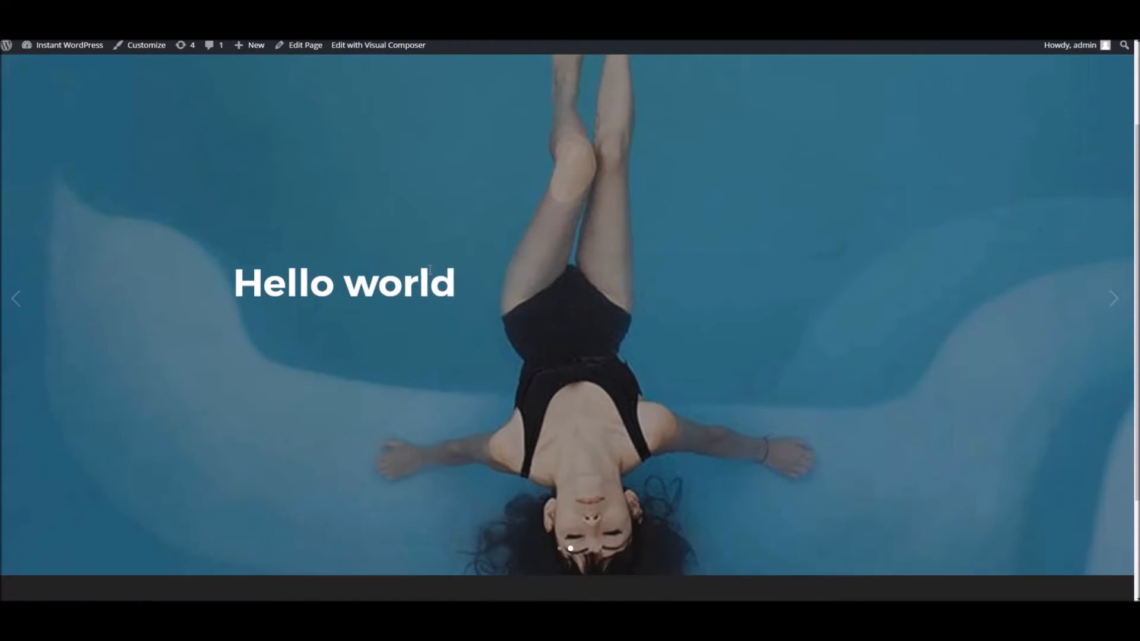
scroll(430, 269, down, 2)
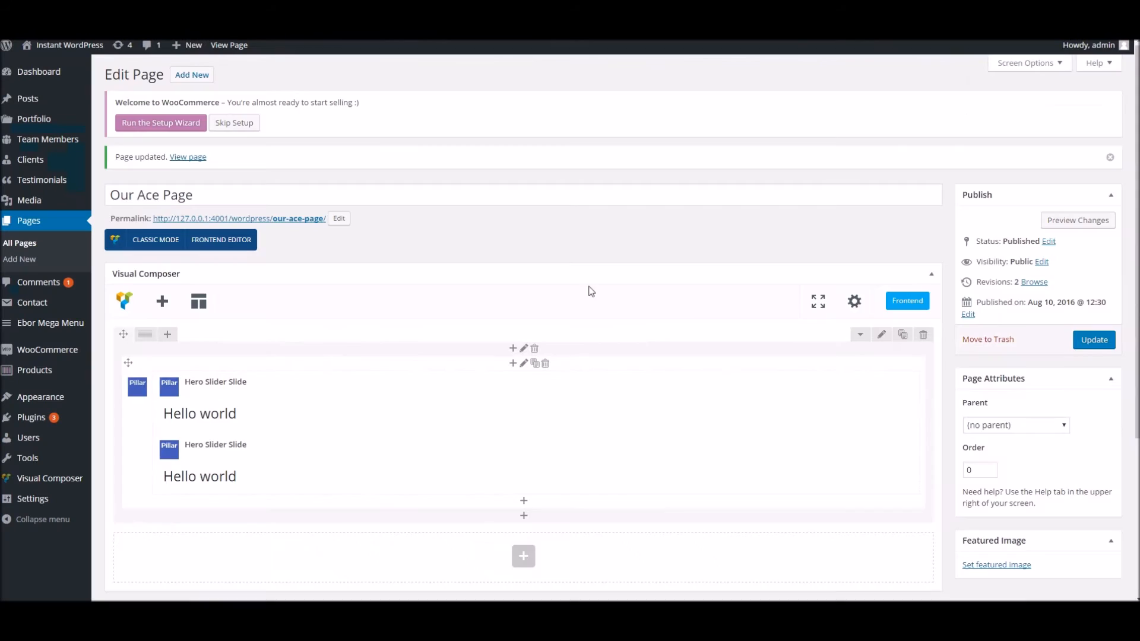
Add a new row below the hero slider and split it into a 2/3 and a 1/3 column
scroll(593, 291, down, 3)
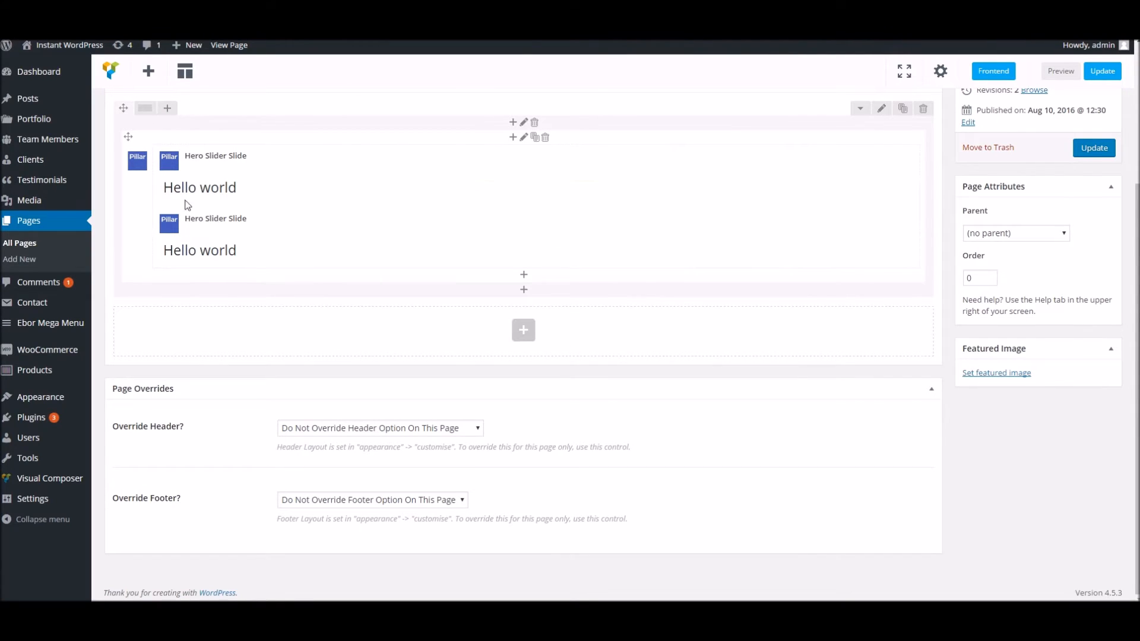
click(511, 332)
click(297, 174)
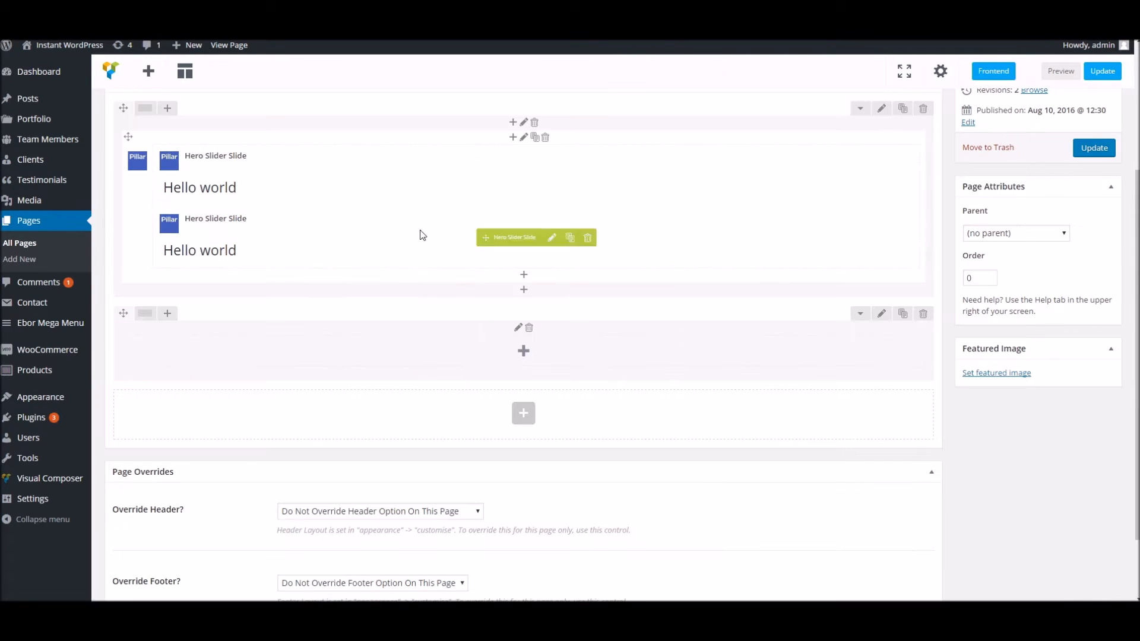
scroll(478, 356, down, 2)
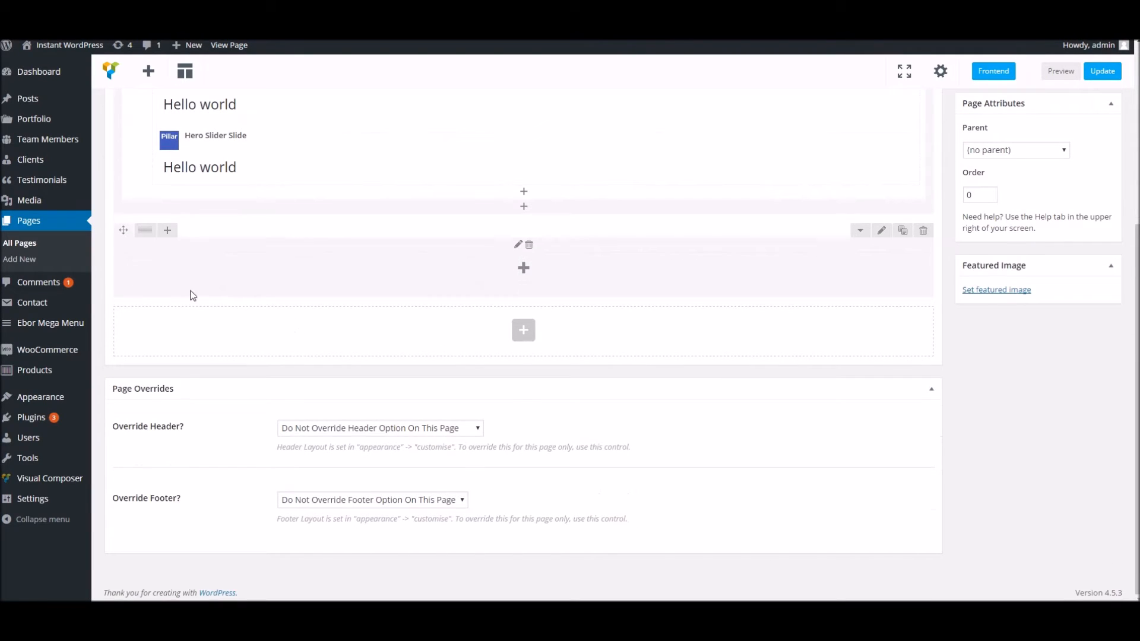
mouse_move(146, 233)
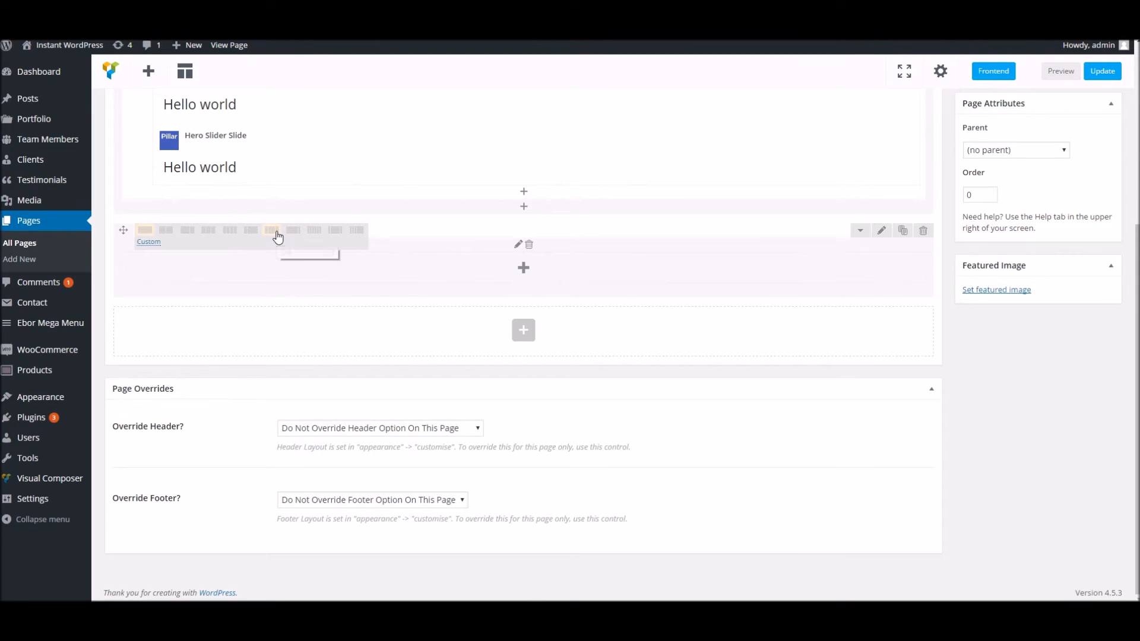
click(188, 233)
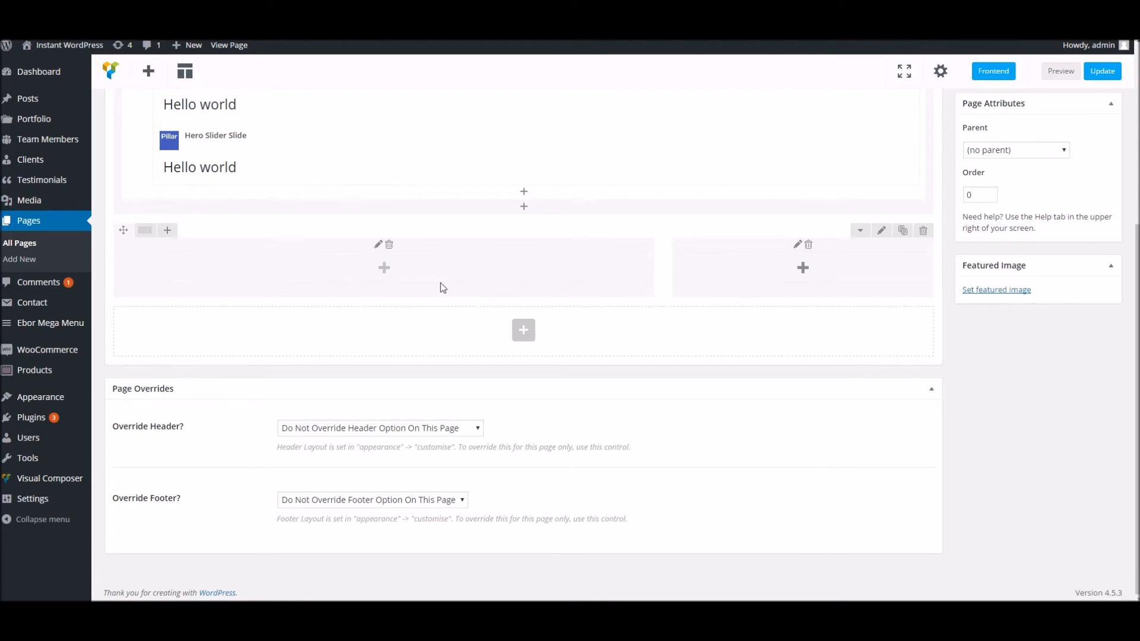
Add a Blog Feeds element to the wide column, showing 4 posts with the Cards Large display type, and save it
click(385, 268)
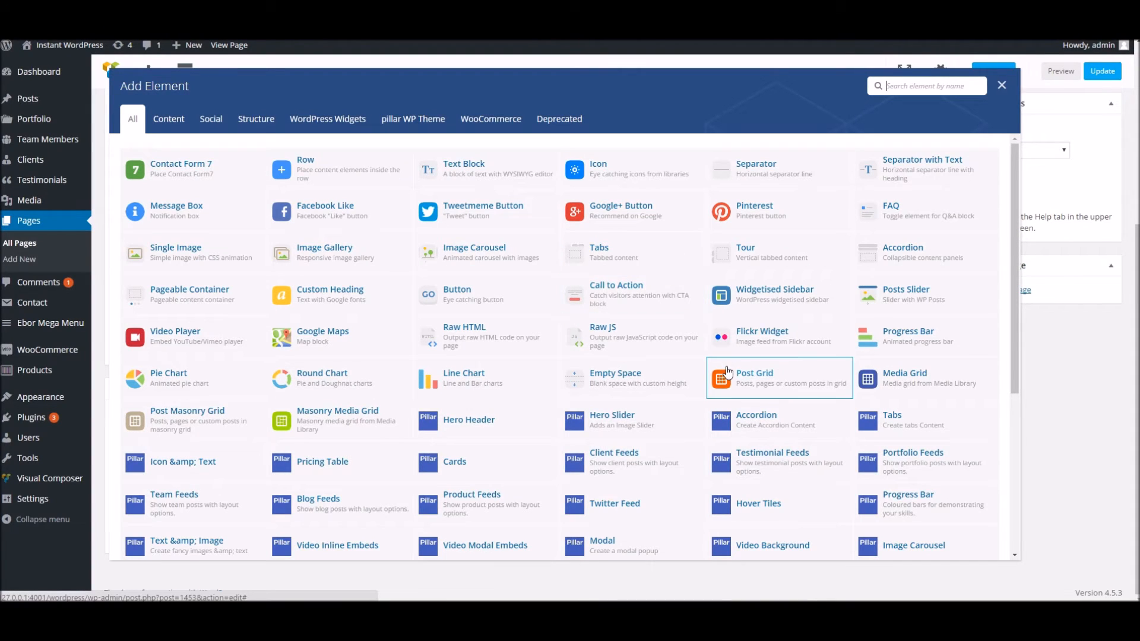
scroll(731, 389, down, 3)
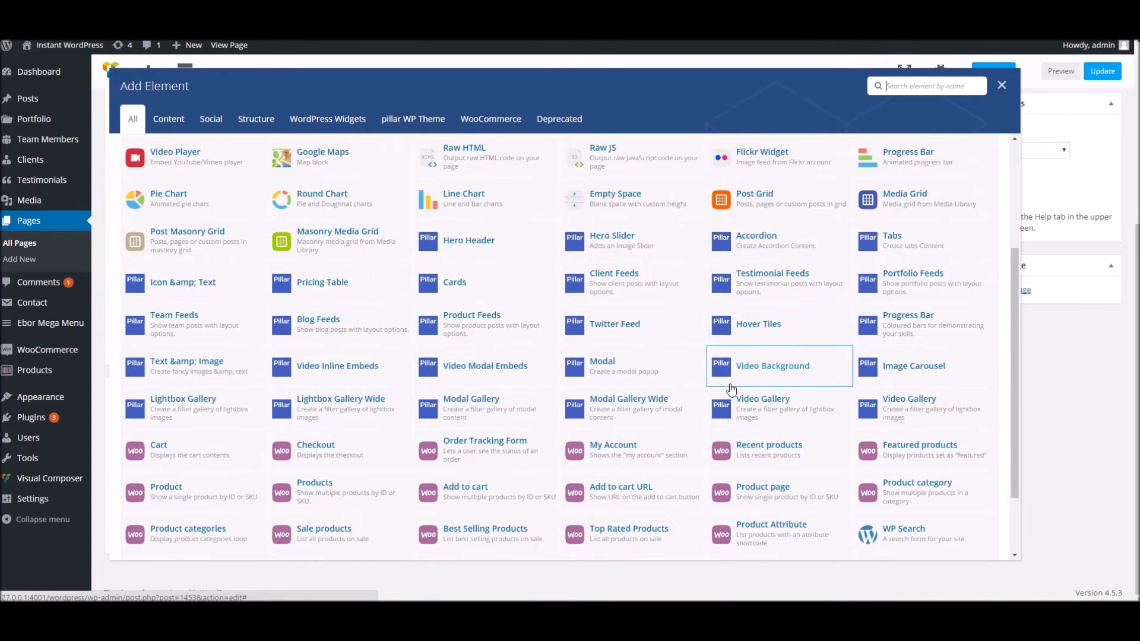
click(364, 324)
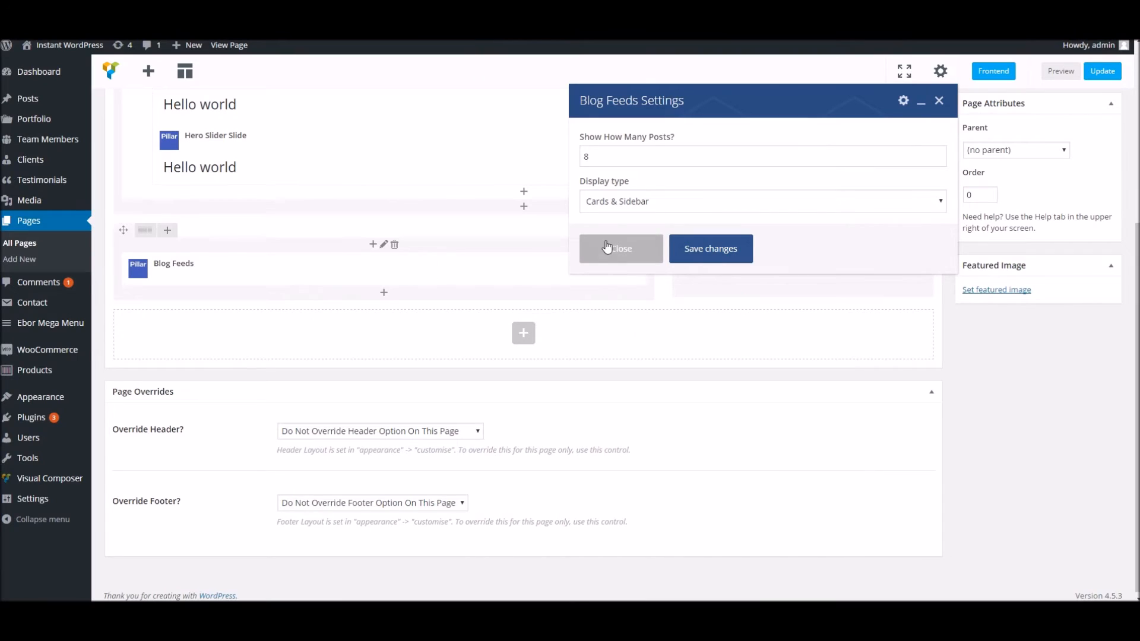
click(636, 204)
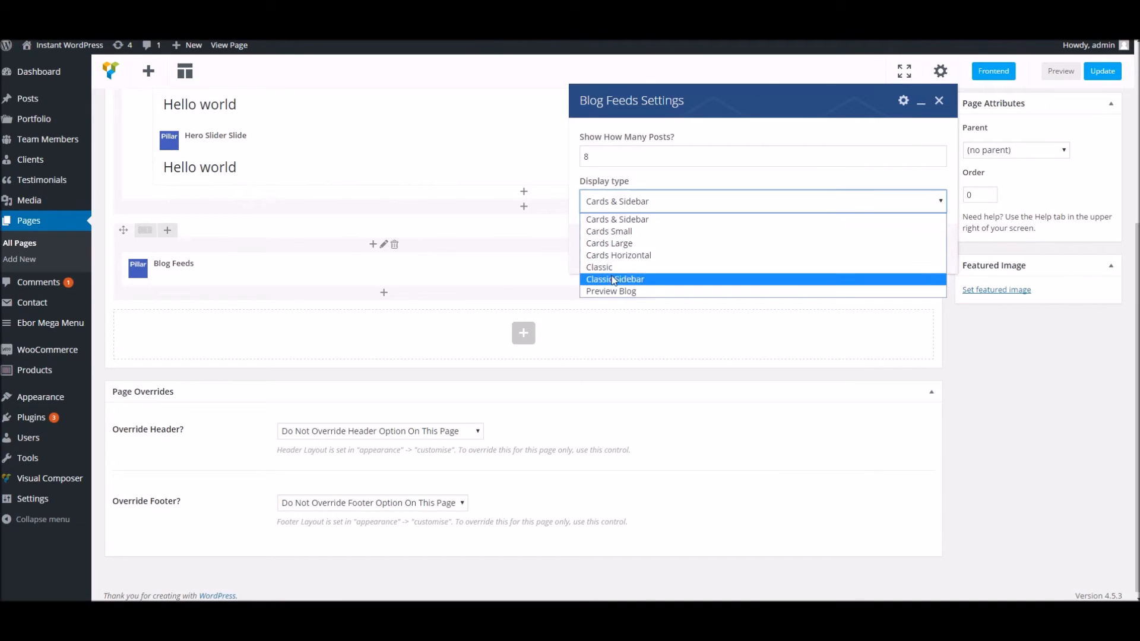
click(622, 244)
key(shift+Tab)
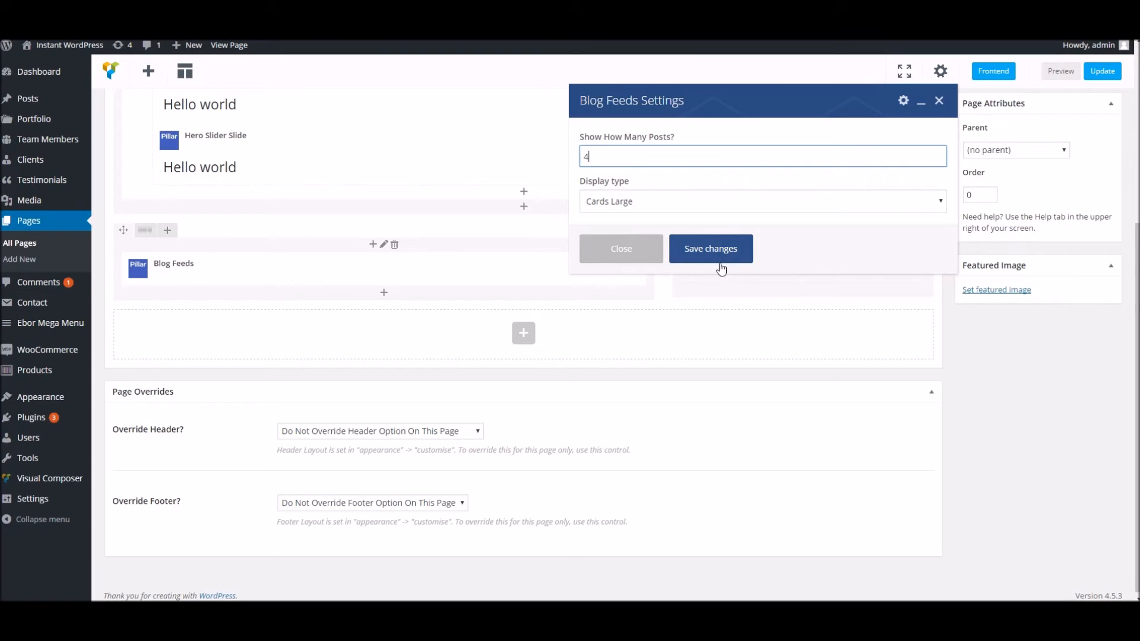
click(720, 267)
Add a Text Block to the narrow column and replace its default text with copied placeholder paragraphs
click(802, 272)
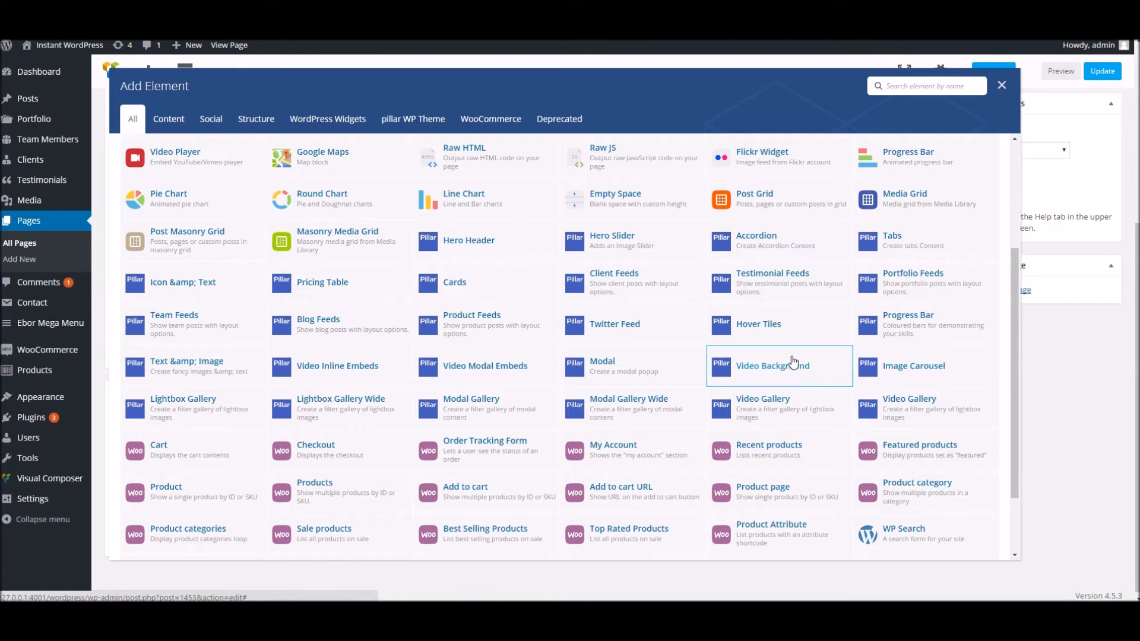
scroll(757, 353, up, 3)
click(905, 86)
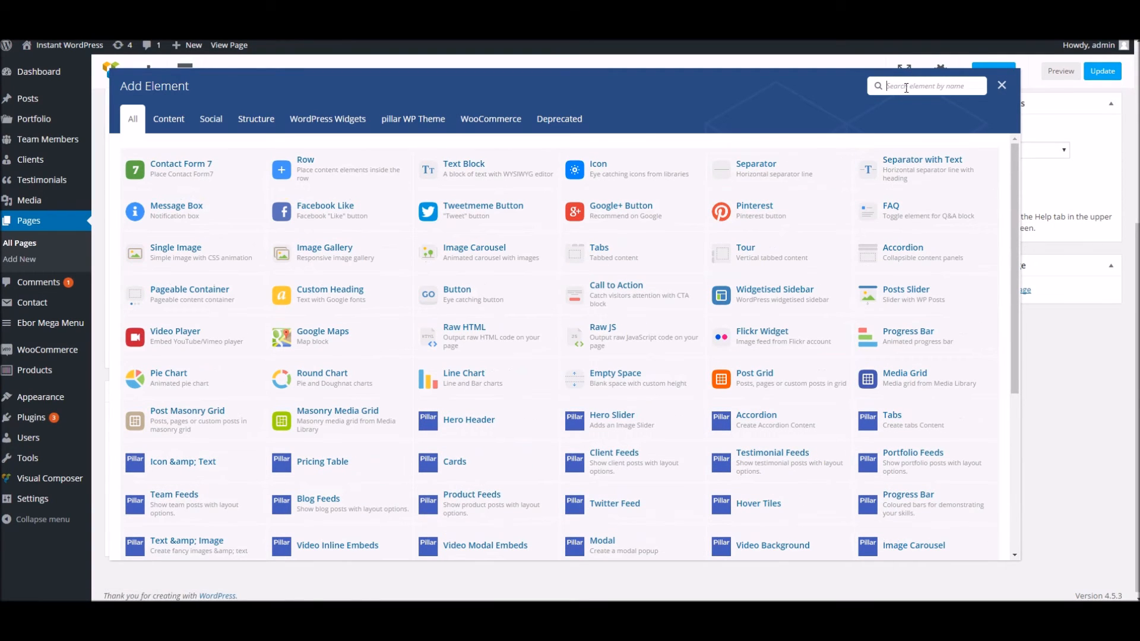
click(473, 173)
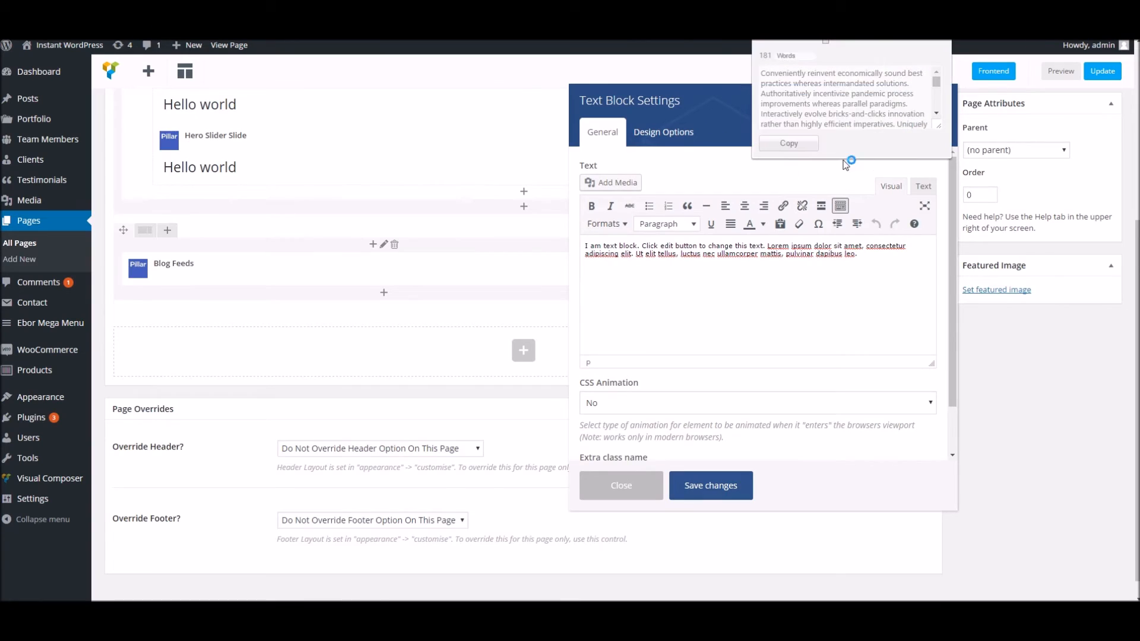
click(822, 141)
click(773, 309)
key(ctrl+a)
key(ctrl+v)
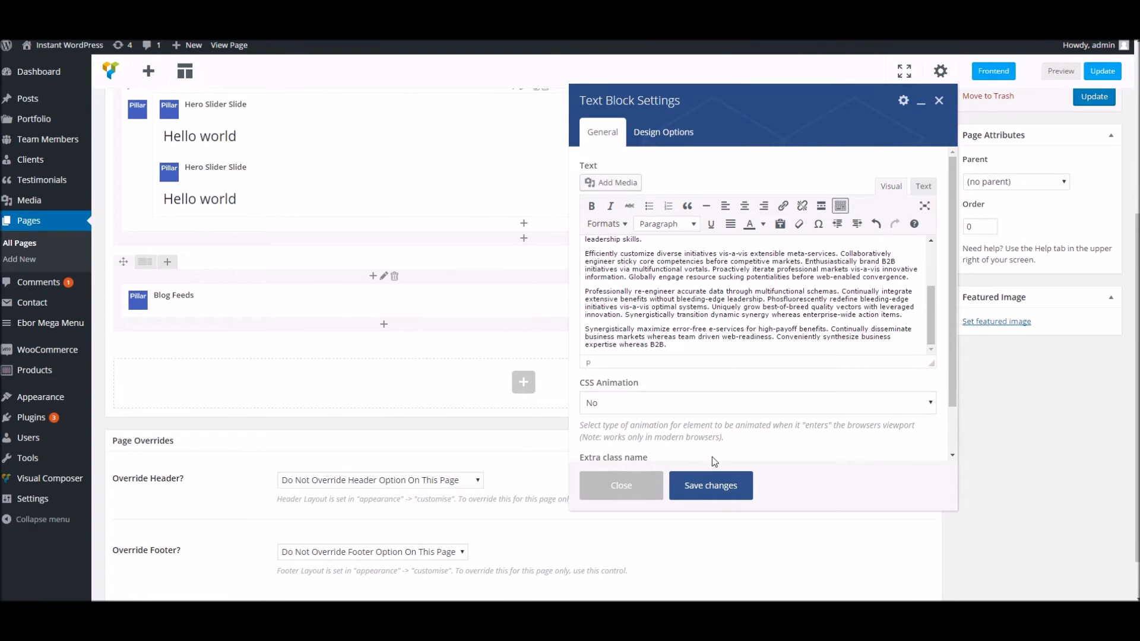
Trim the Text Block's content to its first paragraph and save the block
scroll(696, 312, up, 5)
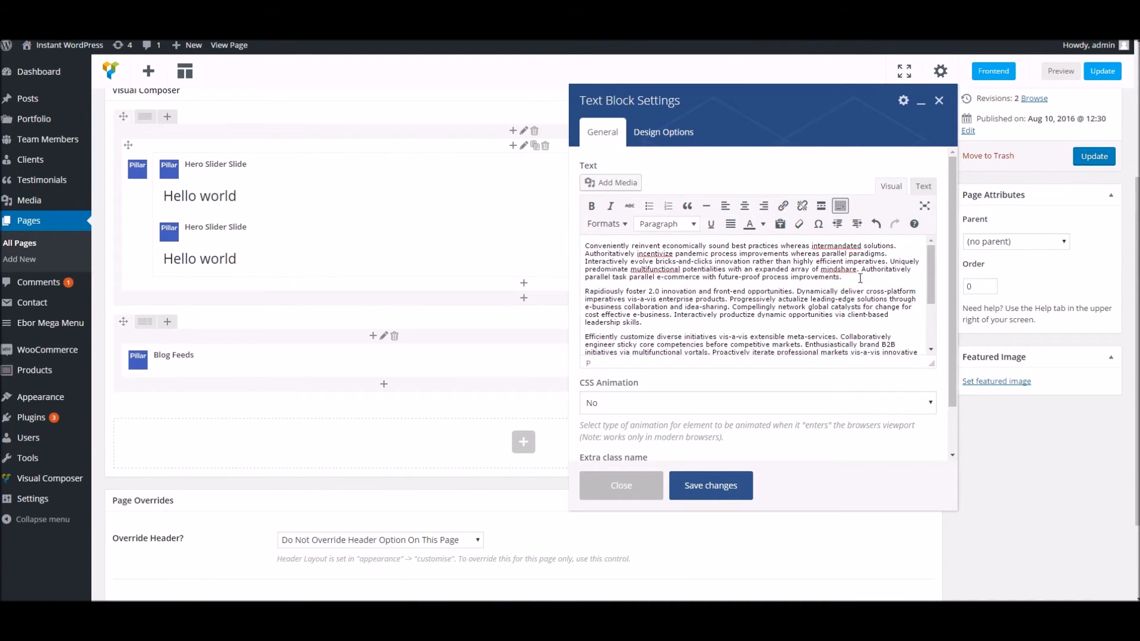
drag(859, 278, 859, 362)
key(BackSpace)
scroll(851, 306, up, 3)
drag(862, 284, 469, 250)
click(807, 297)
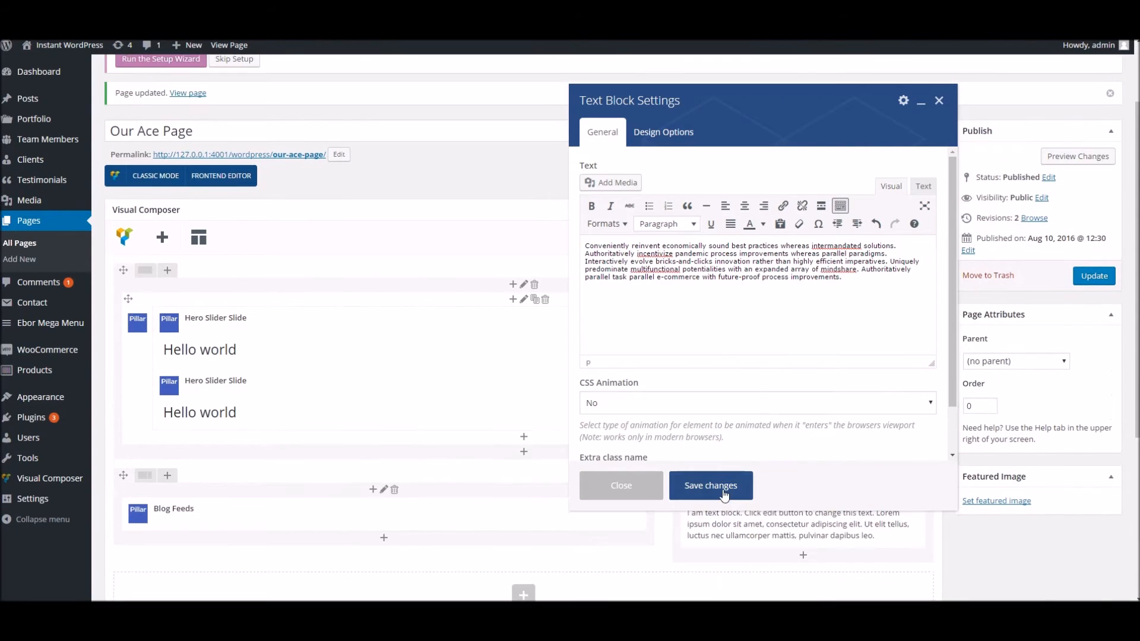
click(711, 485)
Update the page and reload its published version in the other browser tab
click(1091, 276)
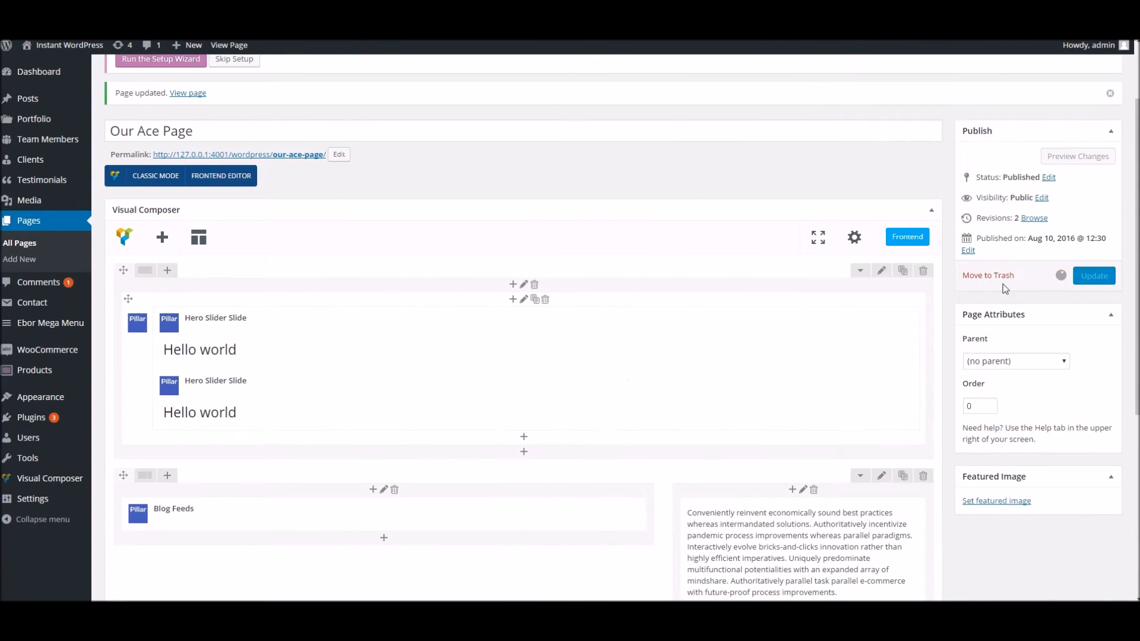
click(321, 4)
right_click(318, 4)
click(340, 16)
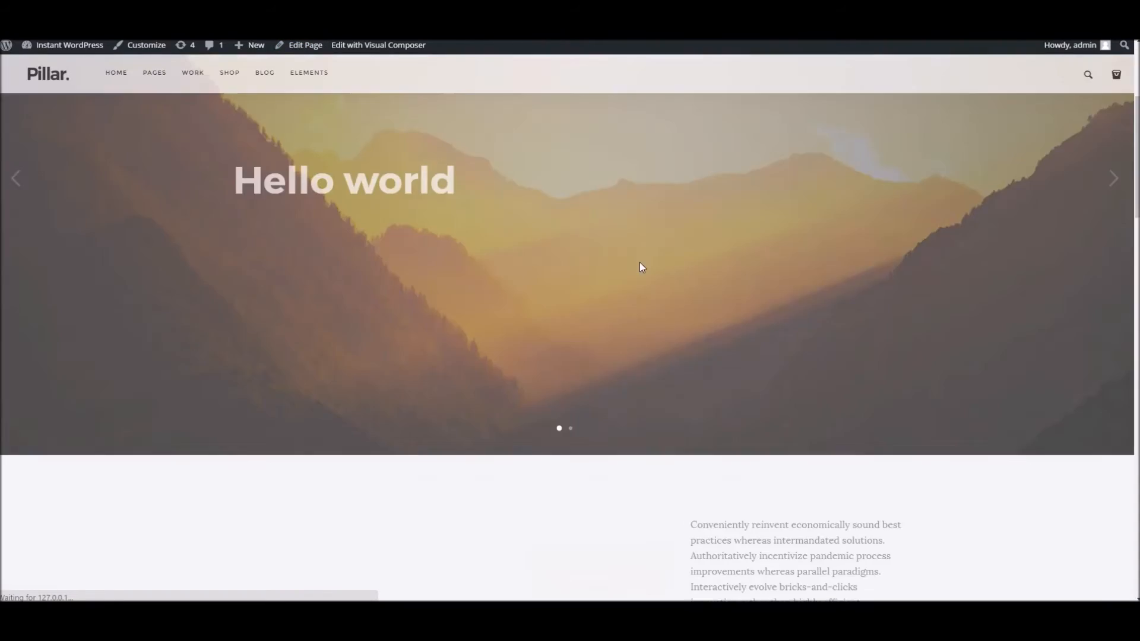
Examine the blog feed and text columns on the published page, and go back to their row in the page editor
scroll(638, 263, down, 10)
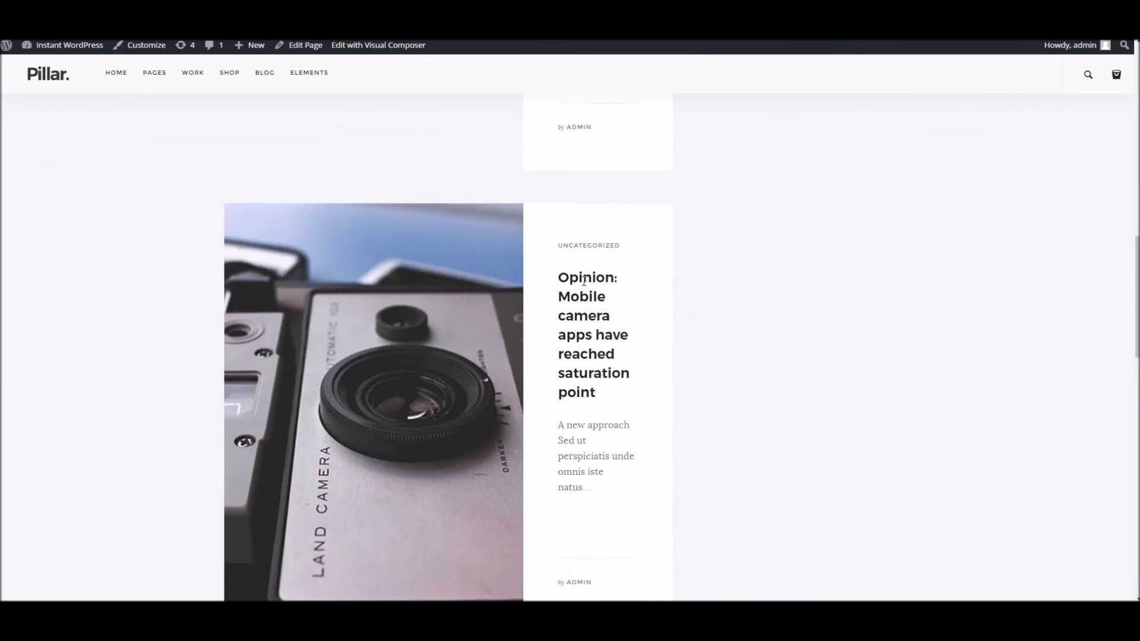
scroll(584, 283, down, 15)
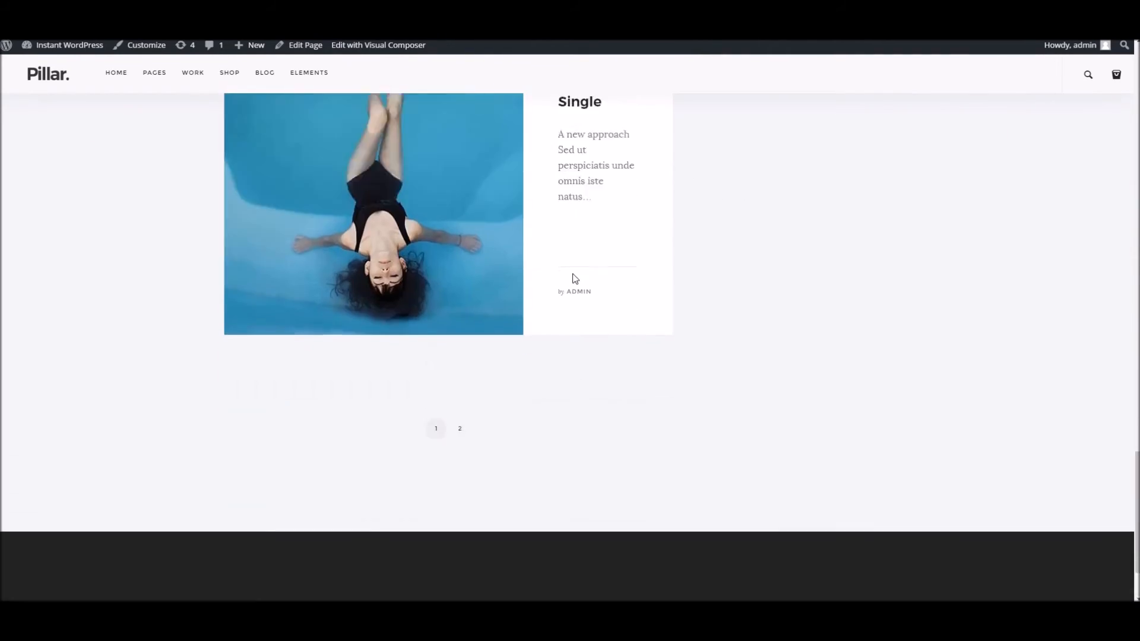
scroll(575, 279, up, 20)
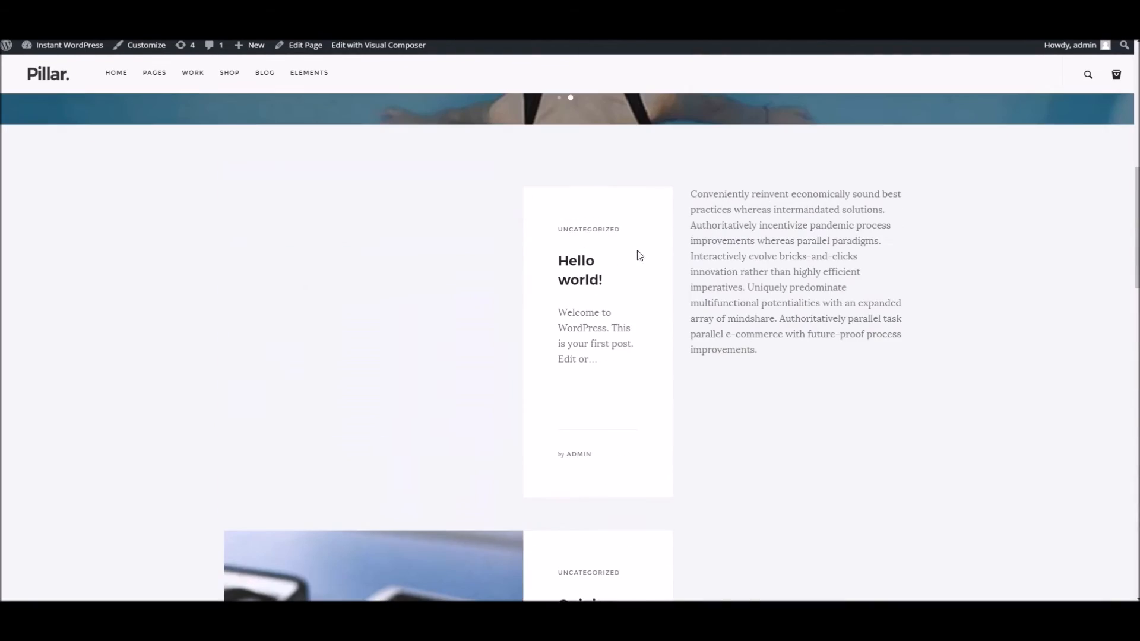
scroll(780, 266, down, 15)
scroll(509, 306, down, 10)
scroll(509, 301, up, 15)
scroll(521, 292, up, 8)
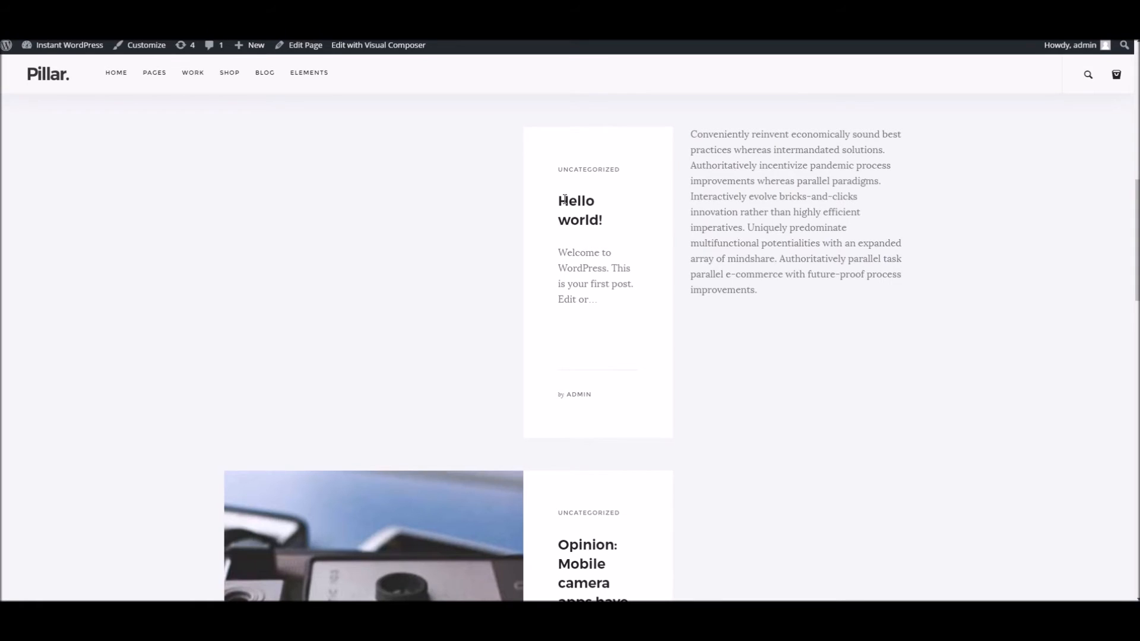
scroll(554, 348, down, 10)
scroll(547, 326, up, 20)
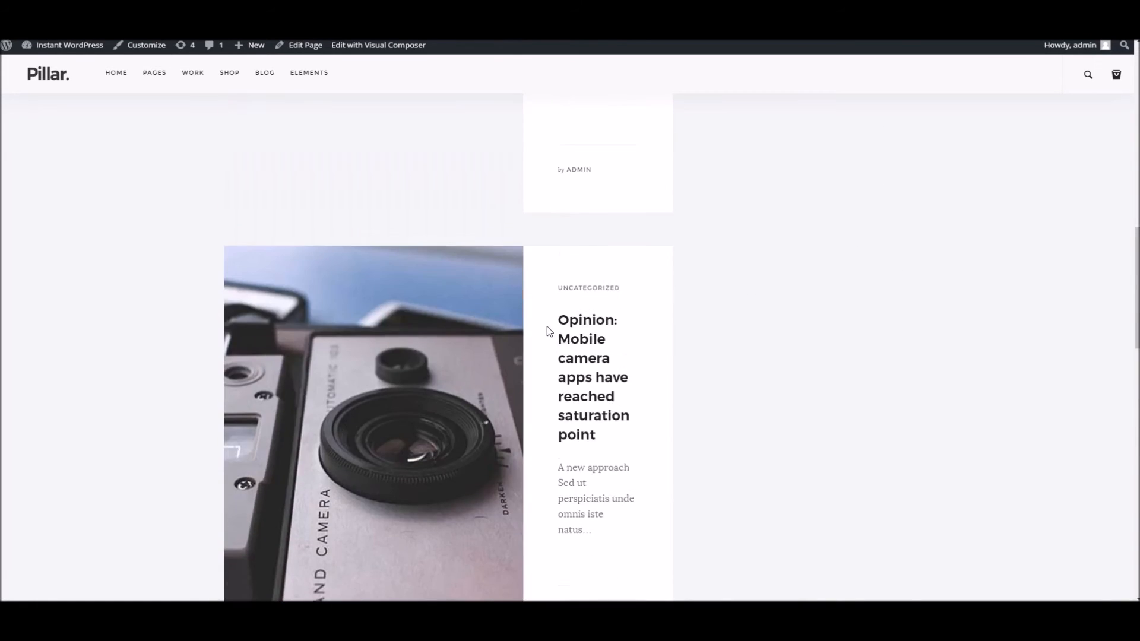
scroll(546, 309, down, 12)
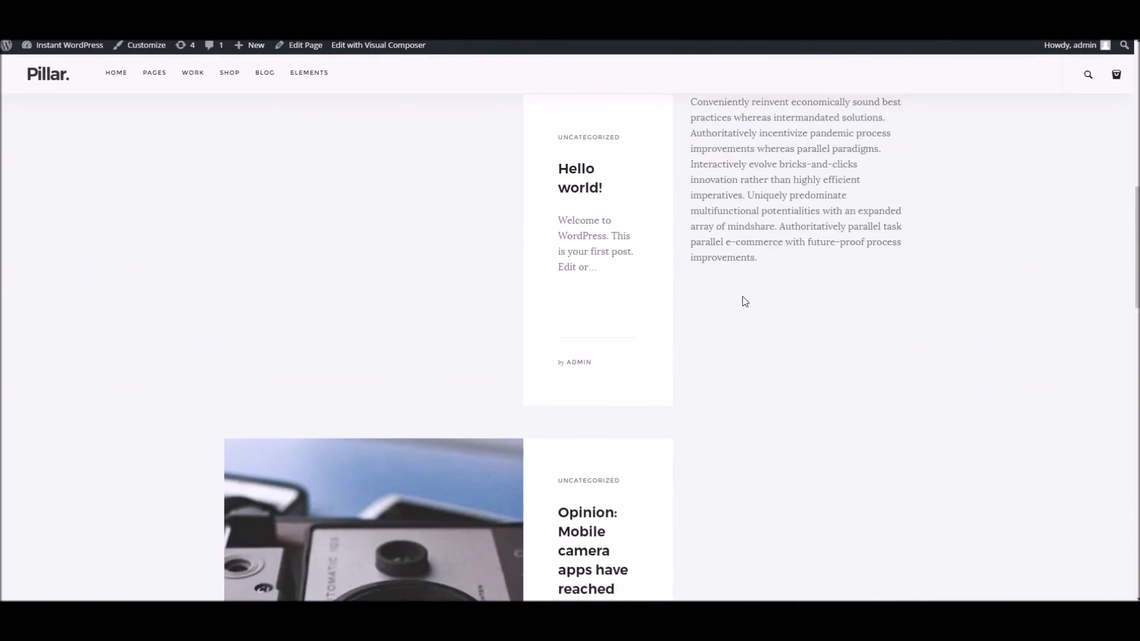
scroll(712, 282, up, 4)
scroll(732, 341, down, 13)
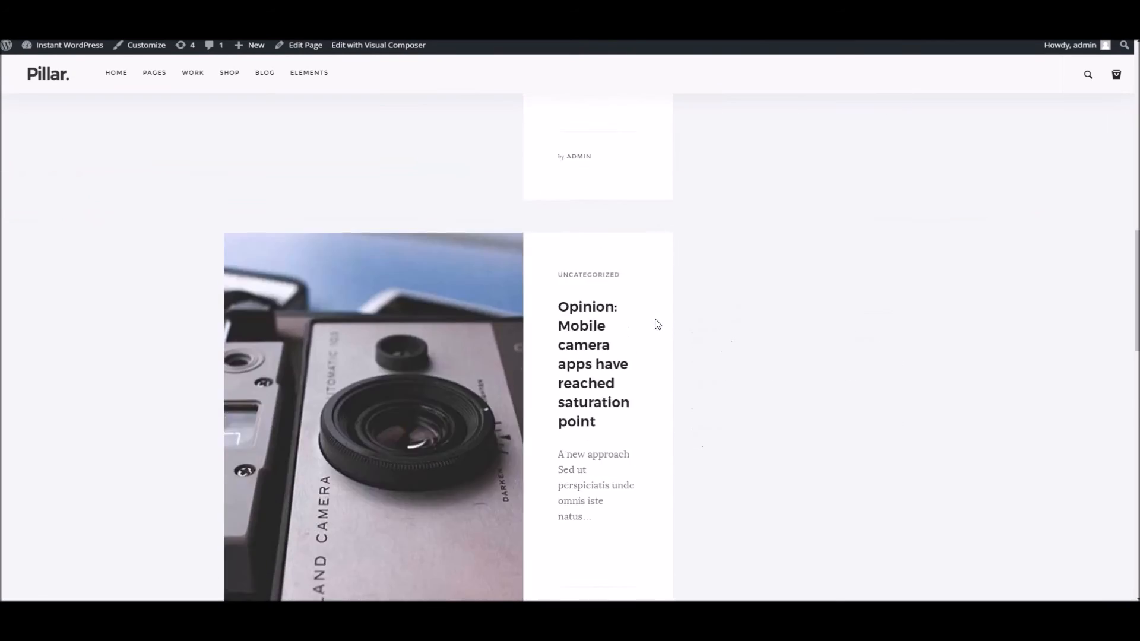
scroll(641, 332, down, 8)
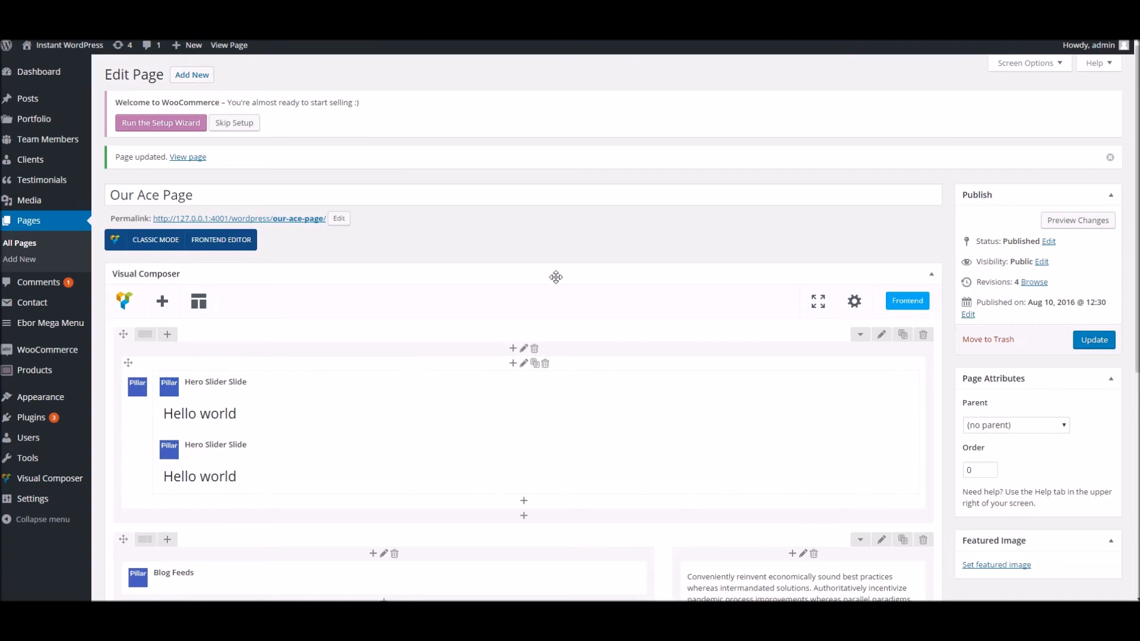
scroll(554, 261, down, 5)
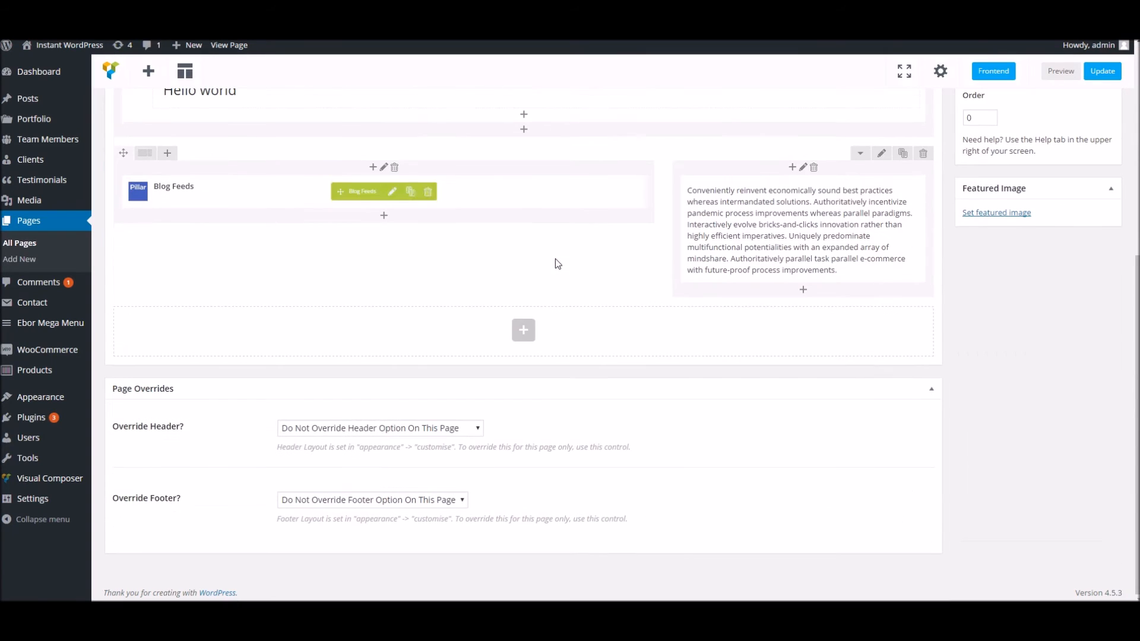
Add a new row below the blog and text row and insert a Pillar Team Feeds element in it
click(522, 330)
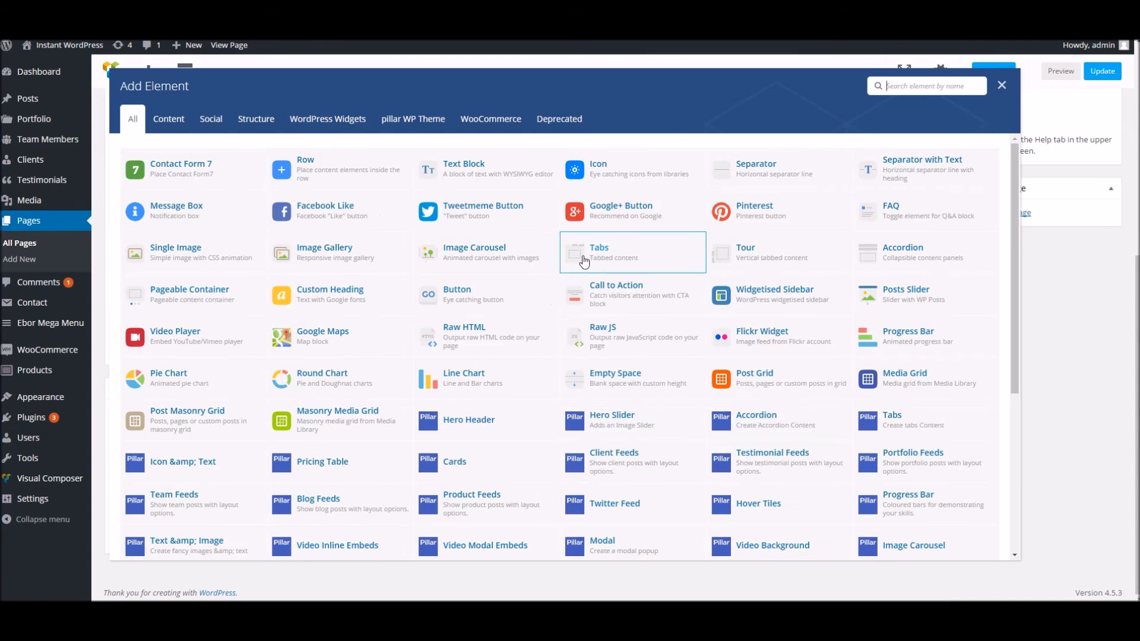
click(320, 181)
click(522, 267)
scroll(706, 341, down, 5)
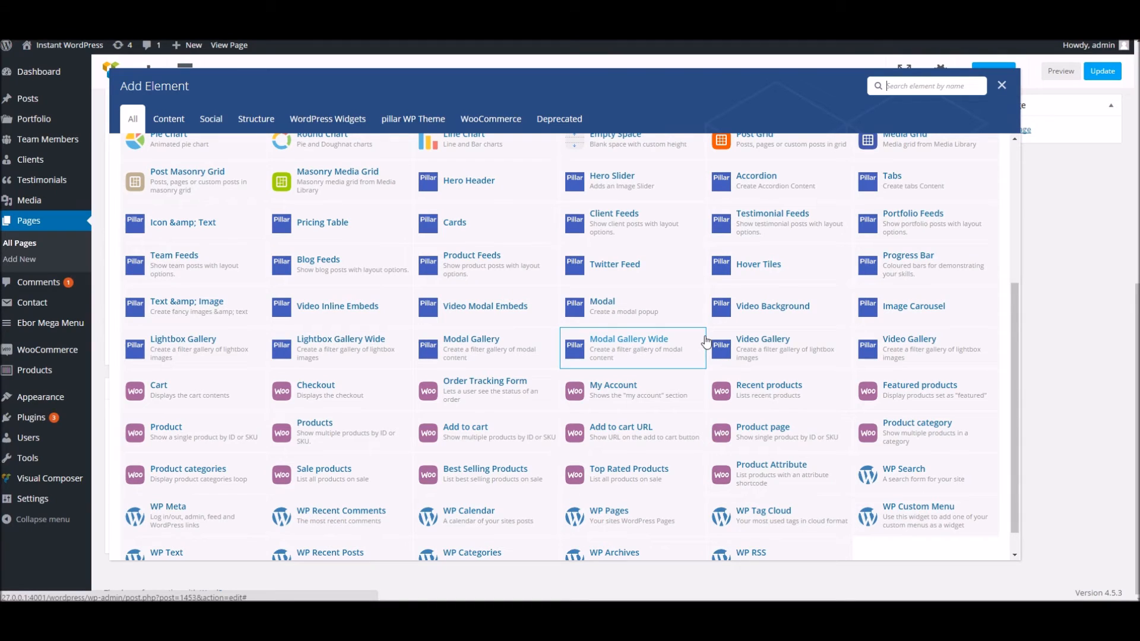
click(188, 260)
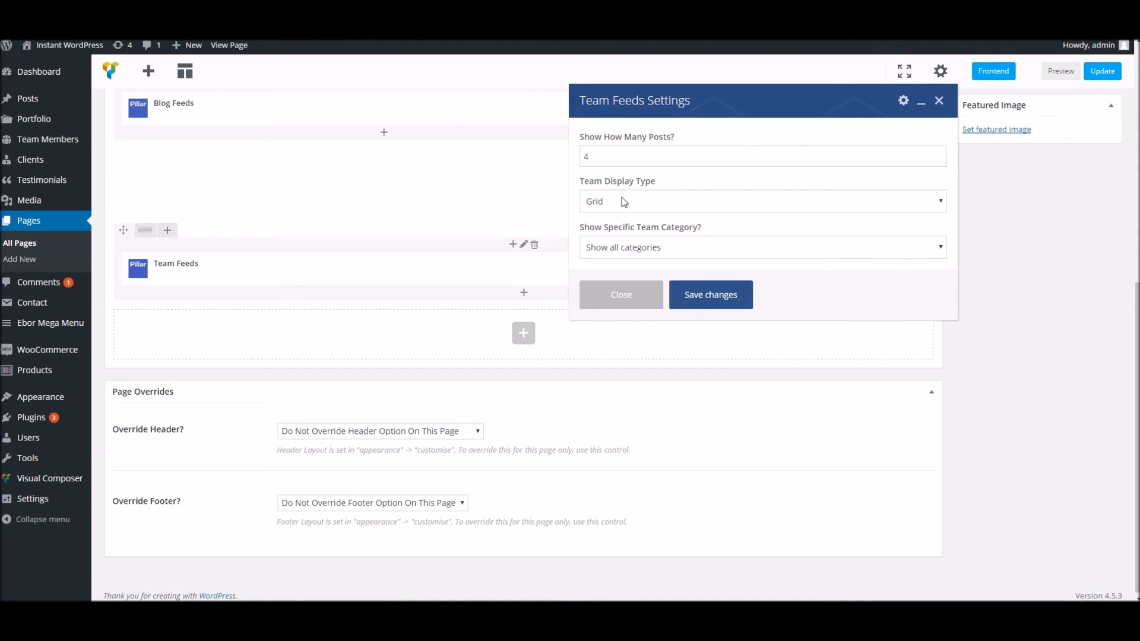
Keep the team feed's display type as Grid with all categories shown, and save its settings
click(621, 199)
click(622, 197)
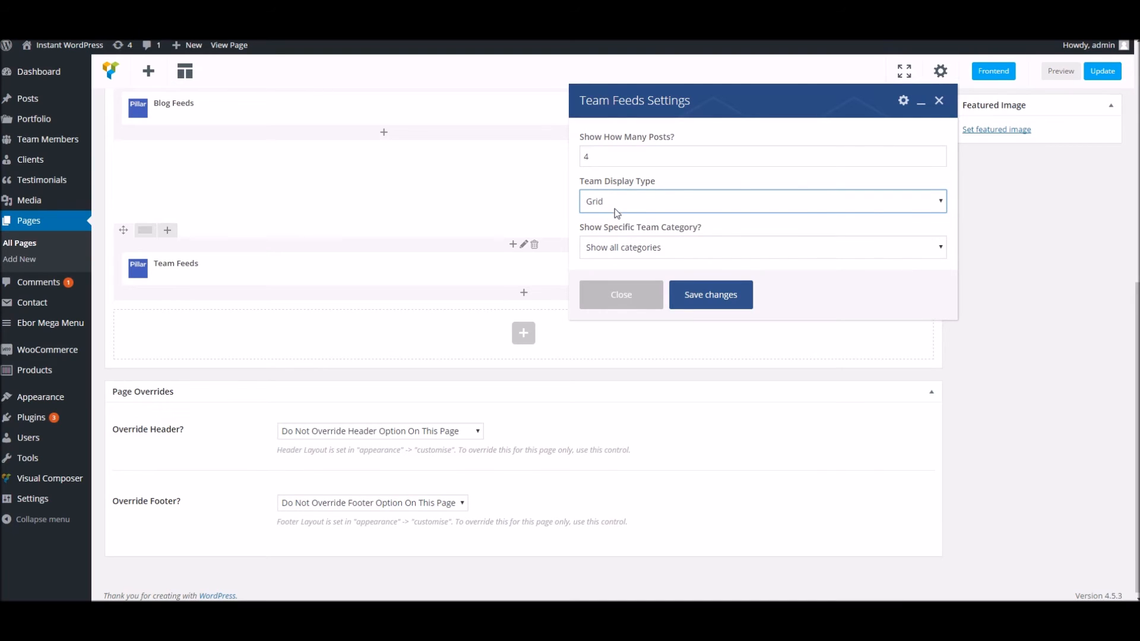
click(612, 246)
click(612, 247)
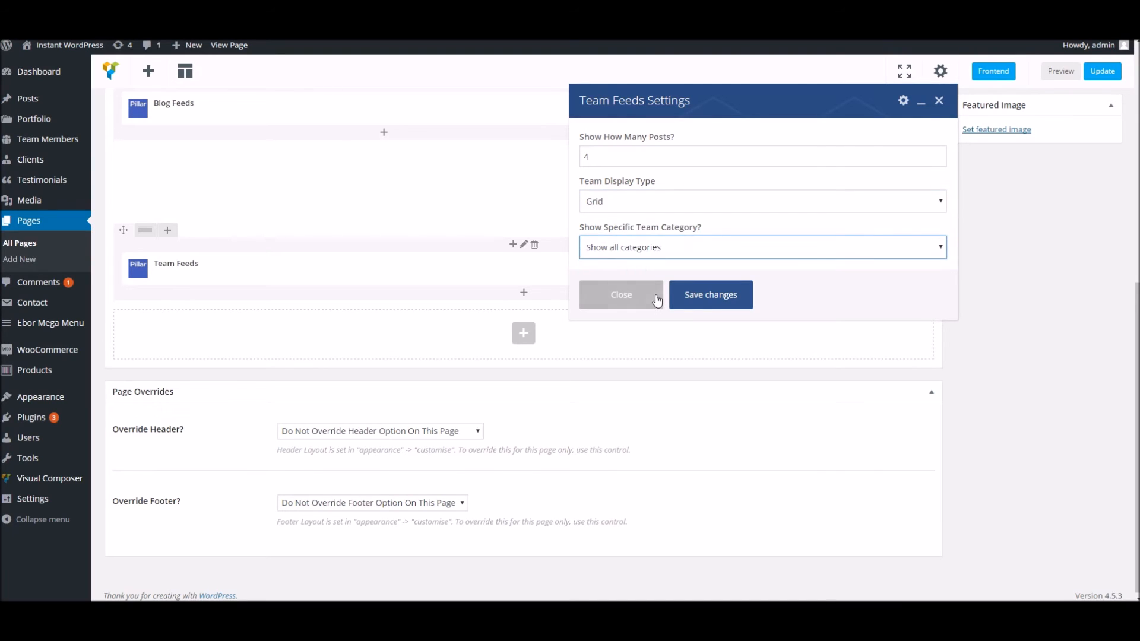
click(703, 296)
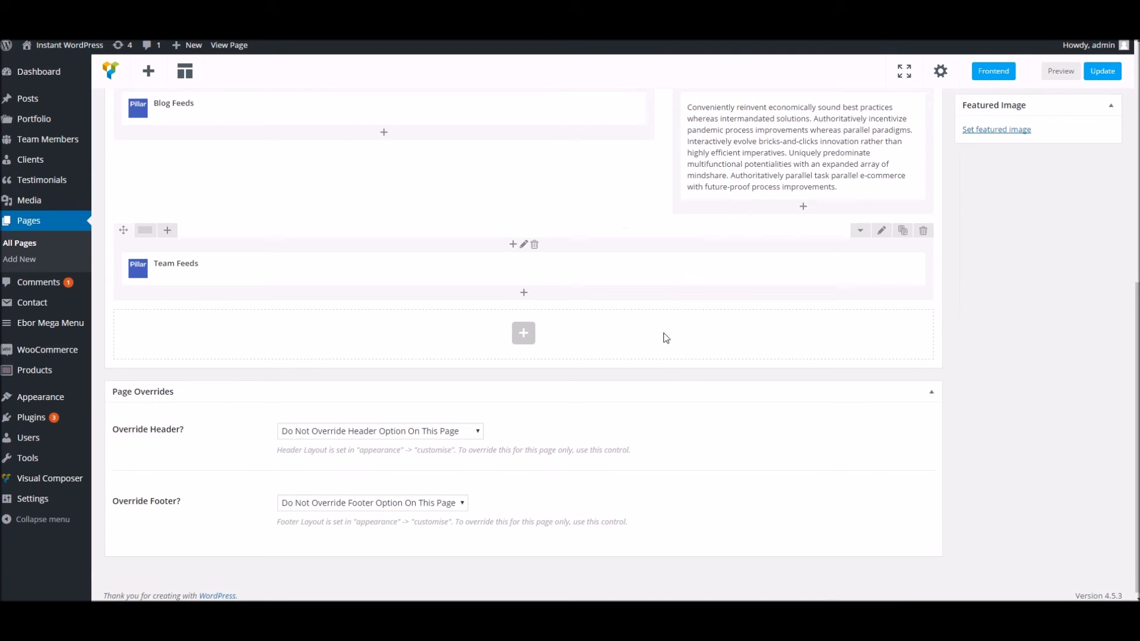
In the Team Feeds row's settings, set the row stretch to Stretch row and the parallax type to Simple
click(878, 232)
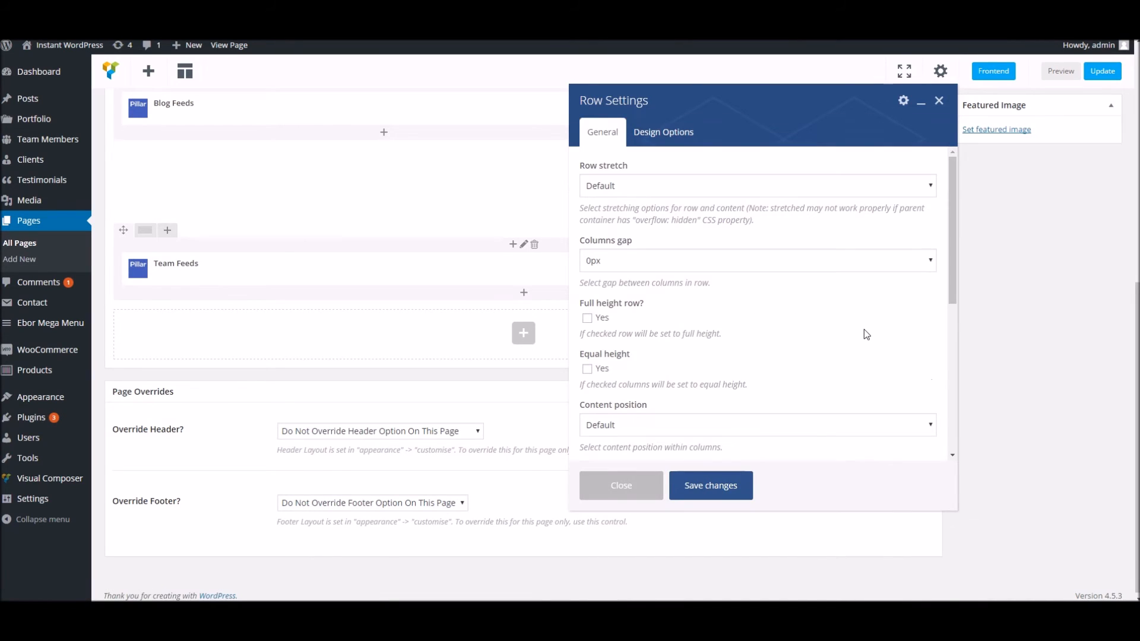
click(632, 185)
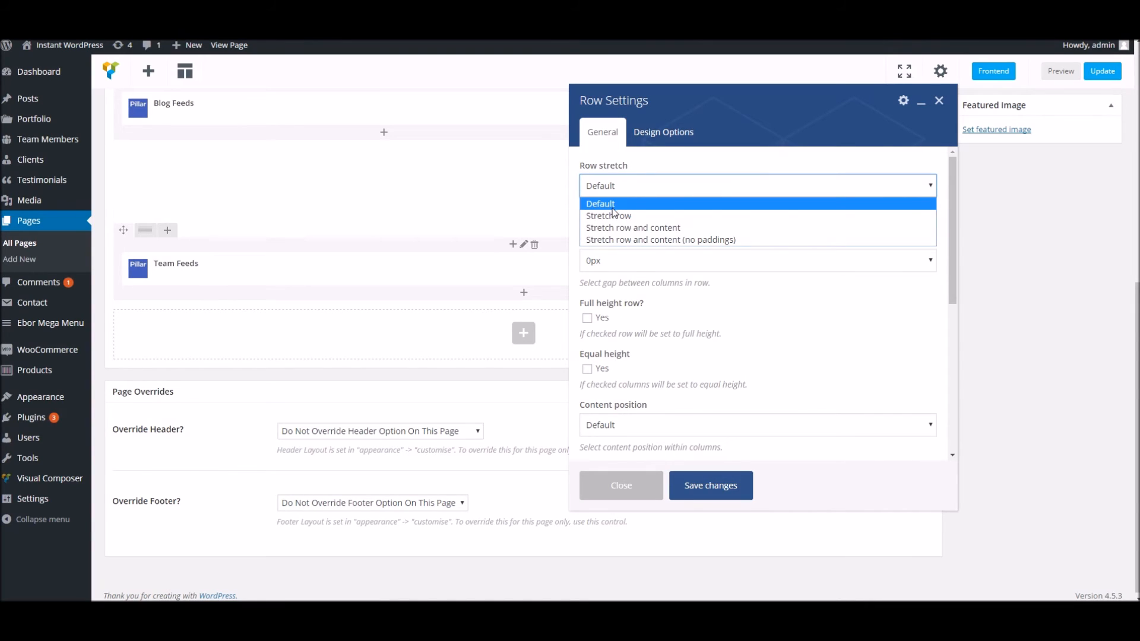
click(632, 216)
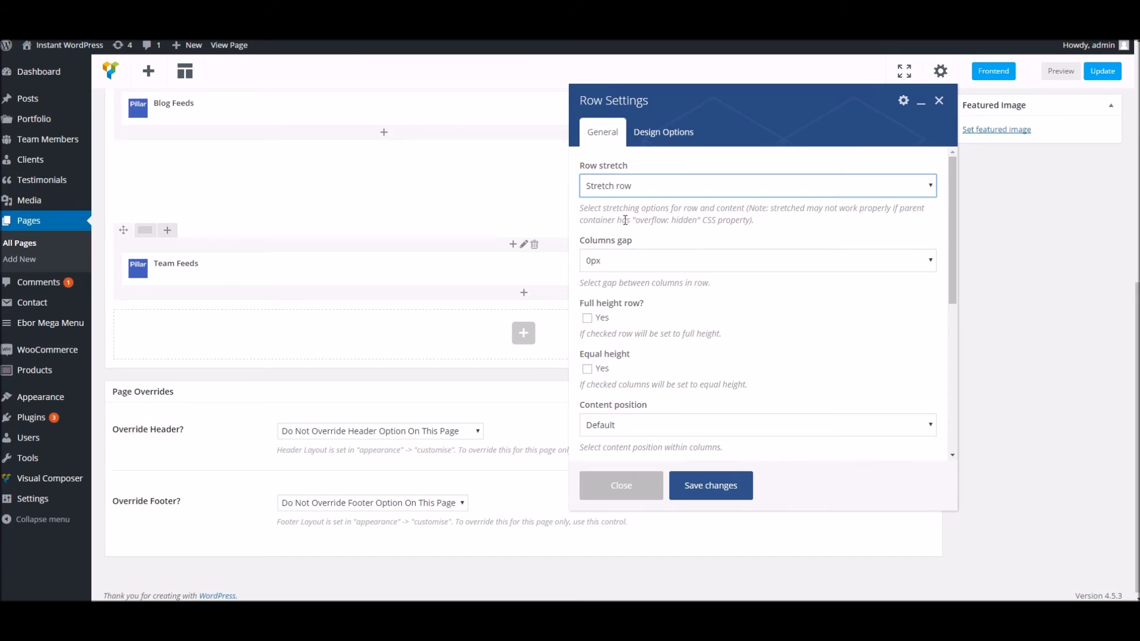
scroll(716, 255, down, 3)
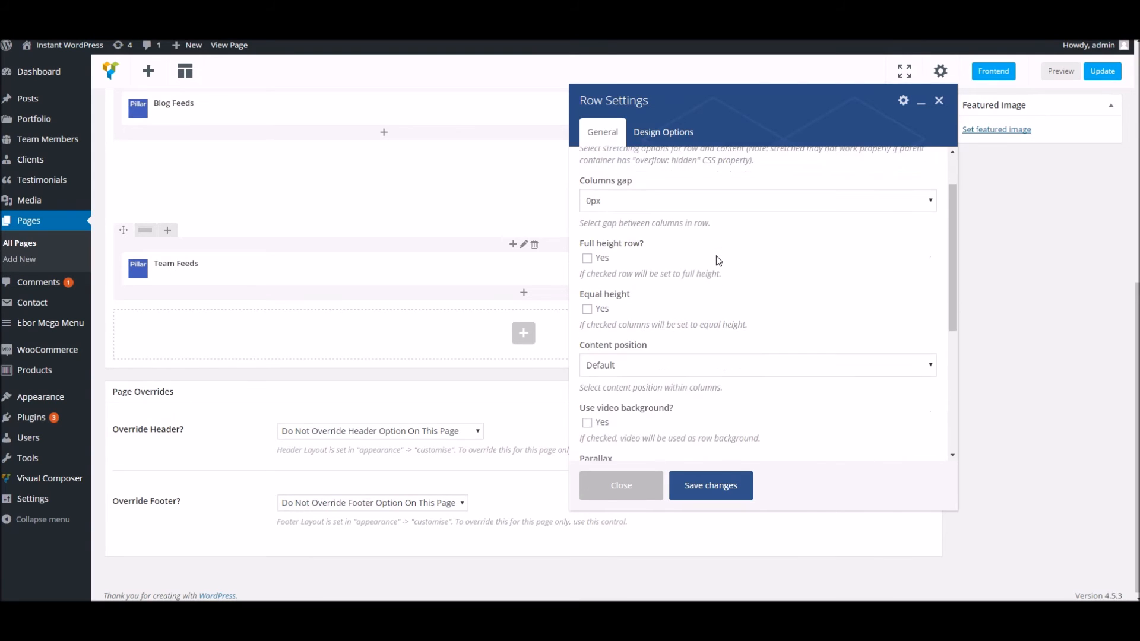
scroll(716, 255, down, 2)
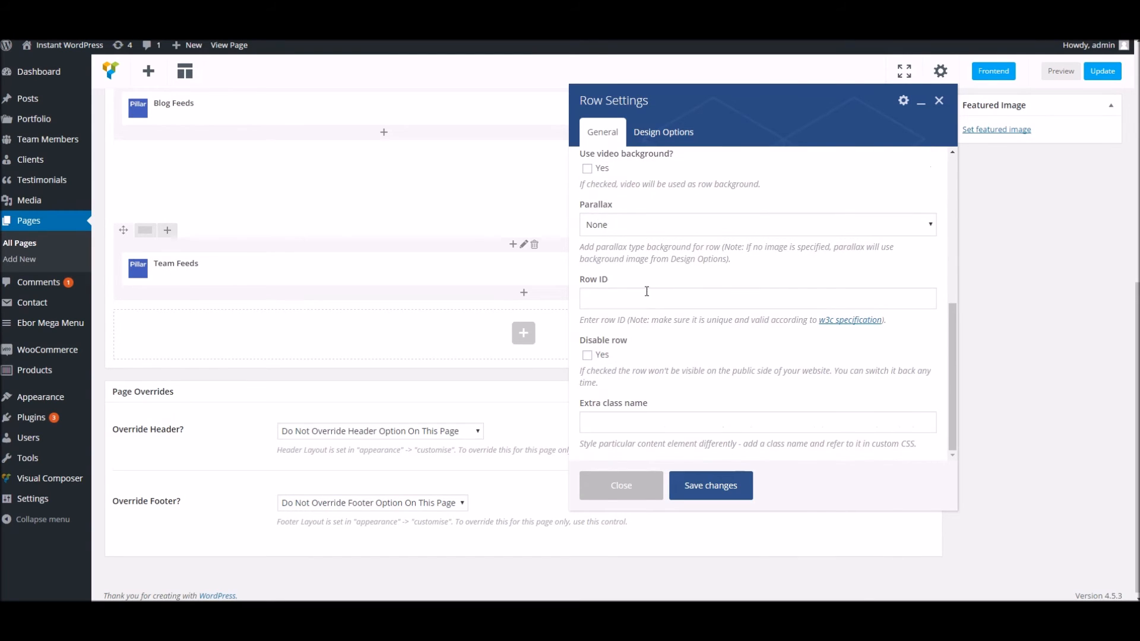
click(618, 236)
click(617, 244)
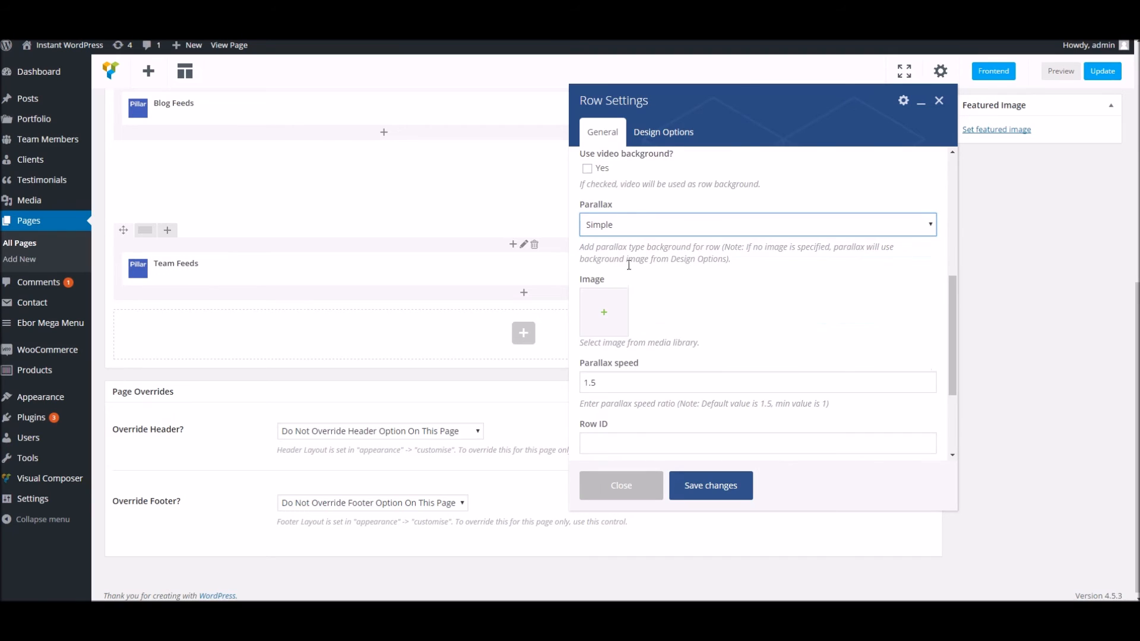
Set tour-4-1.jpg from the media library as the row's parallax image and save the row settings
click(600, 305)
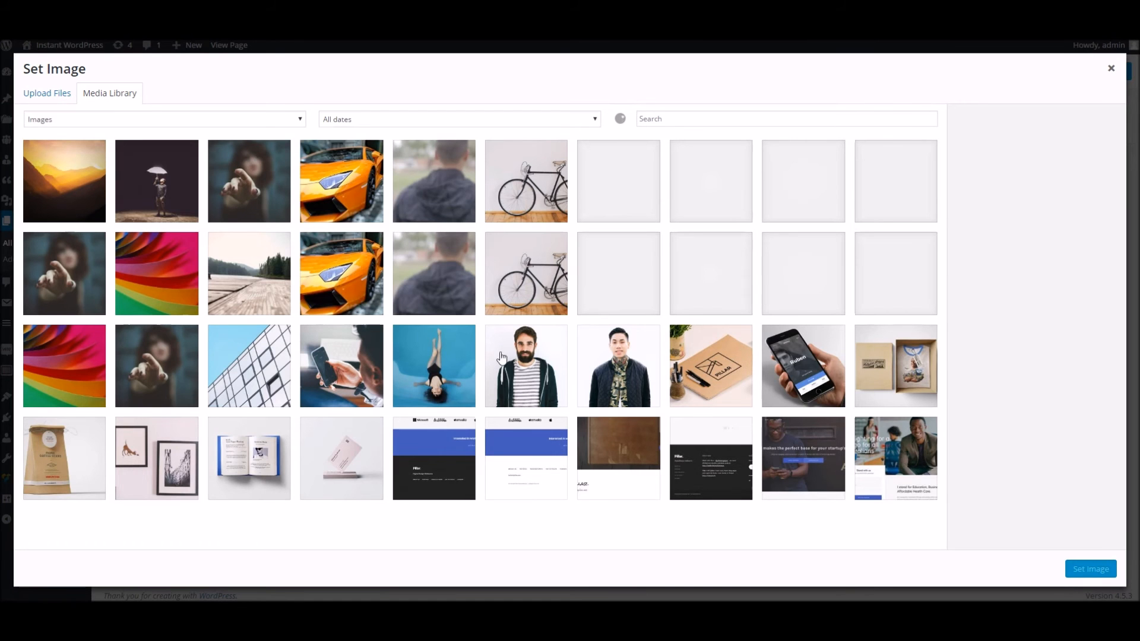
scroll(168, 373, down, 4)
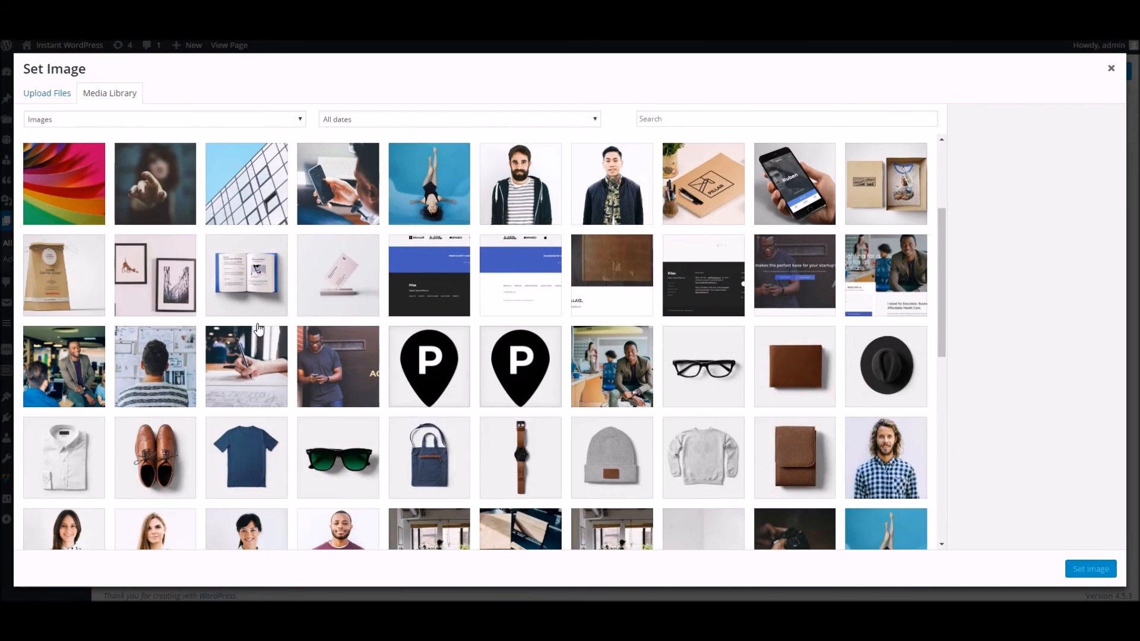
scroll(443, 358, down, 7)
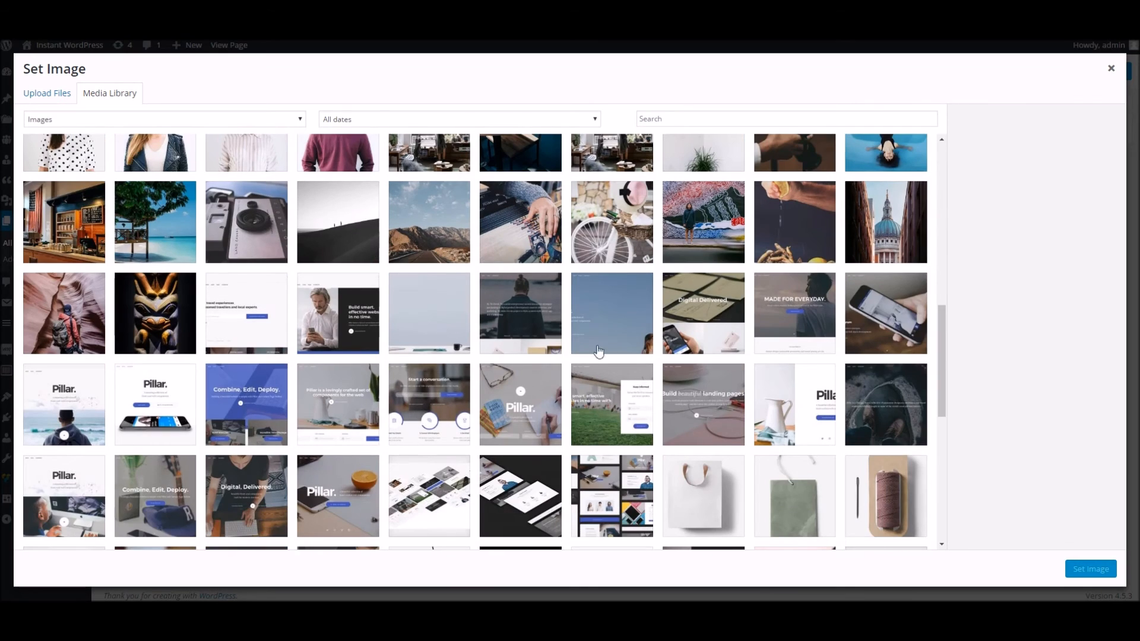
click(816, 238)
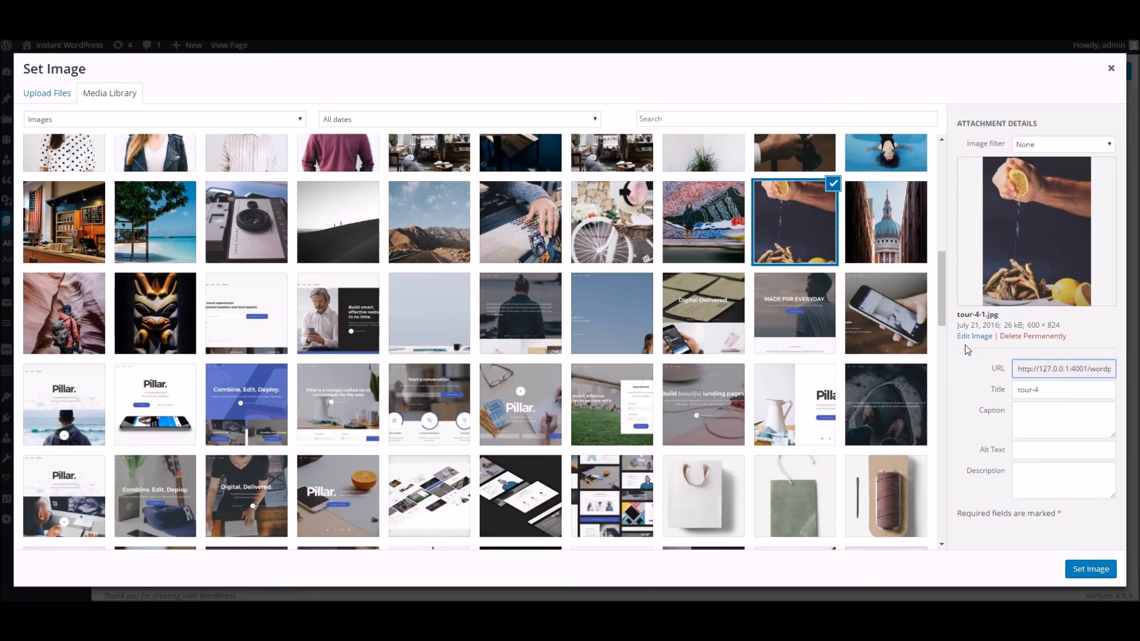
click(1075, 565)
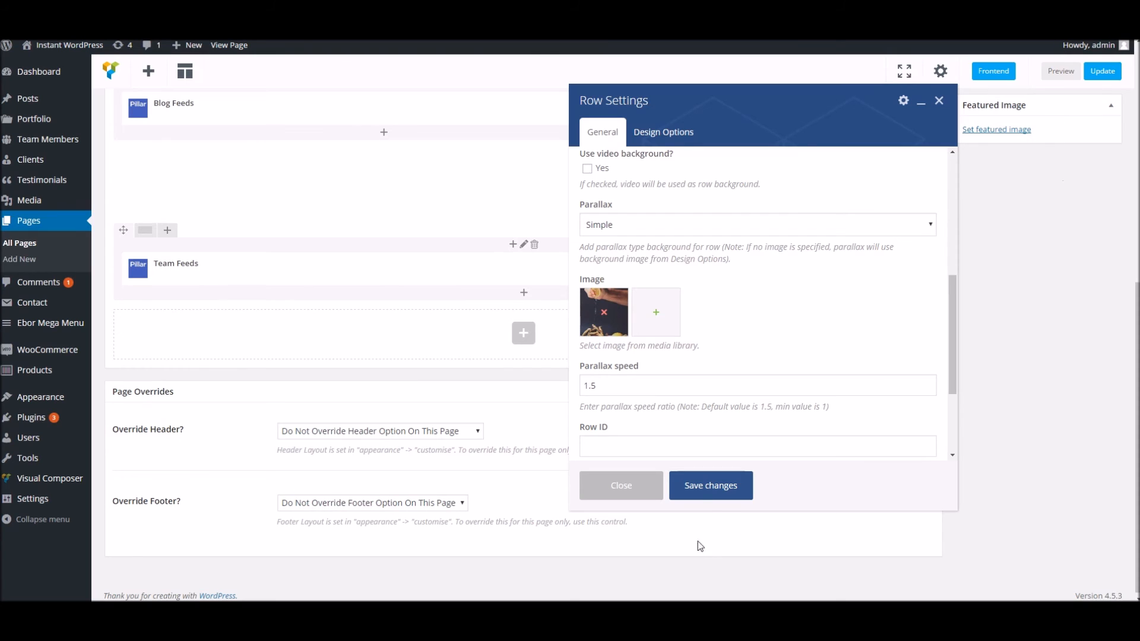
click(706, 493)
Update the page, reload its published version in the other browser tab, and examine the team section
click(1099, 71)
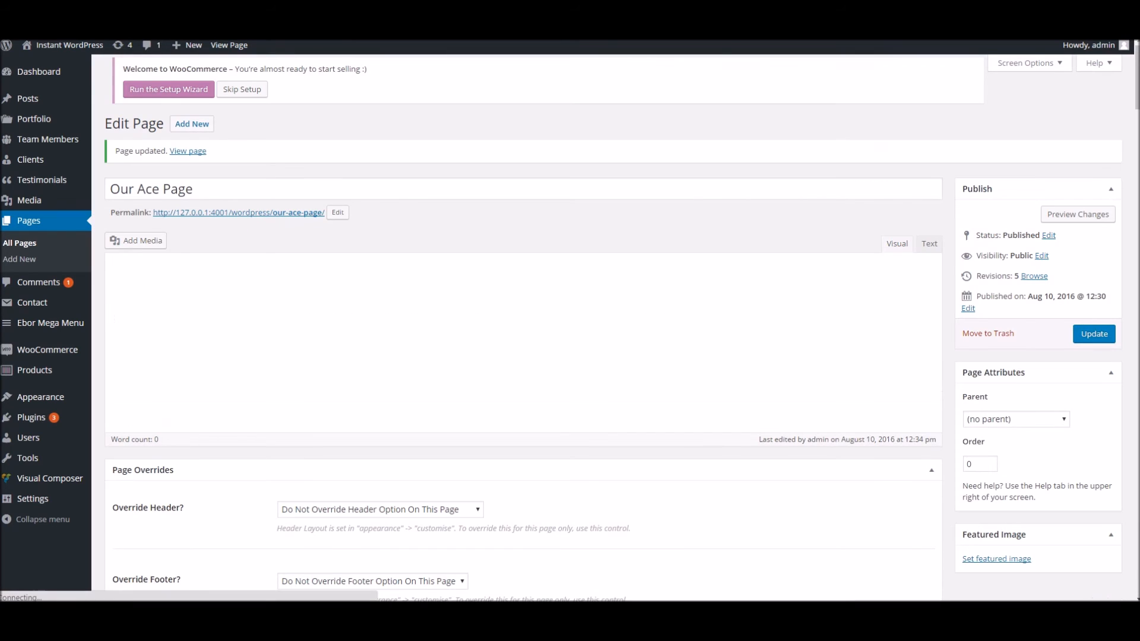
click(306, 1)
right_click(307, 1)
click(334, 18)
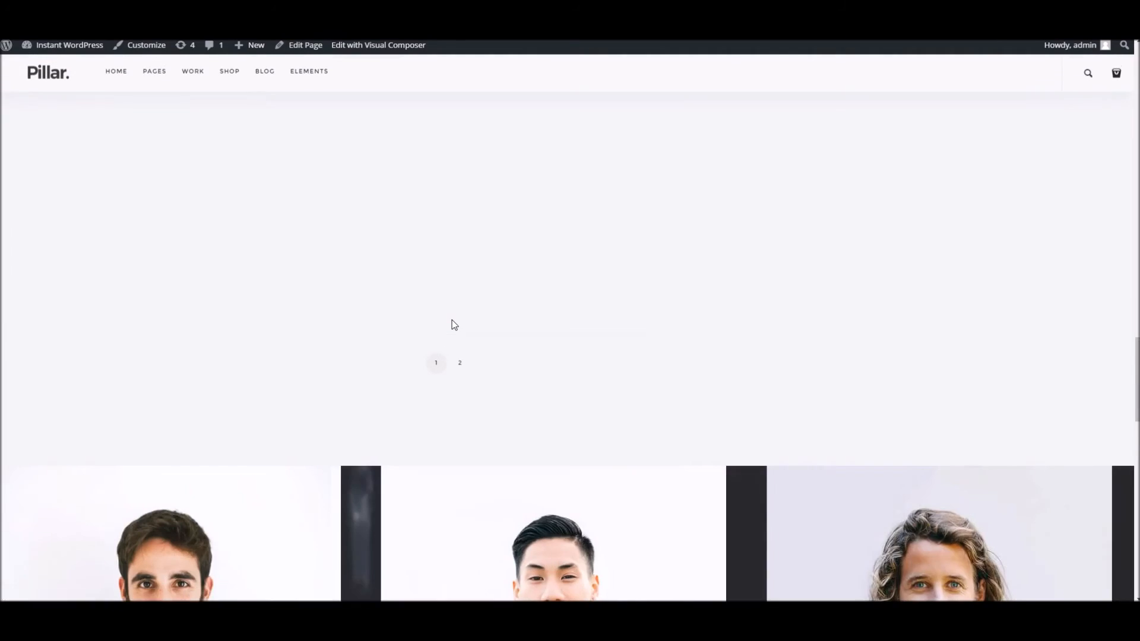
scroll(451, 320, down, 6)
scroll(451, 320, down, 2)
scroll(451, 317, down, 6)
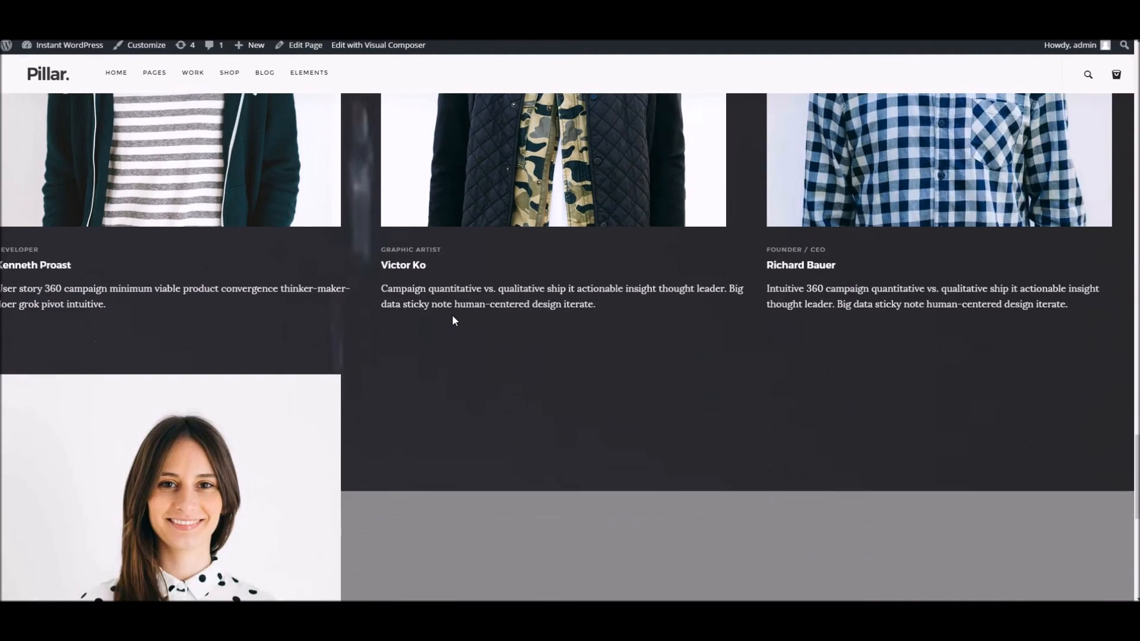
scroll(451, 313, up, 10)
scroll(326, 399, up, 1)
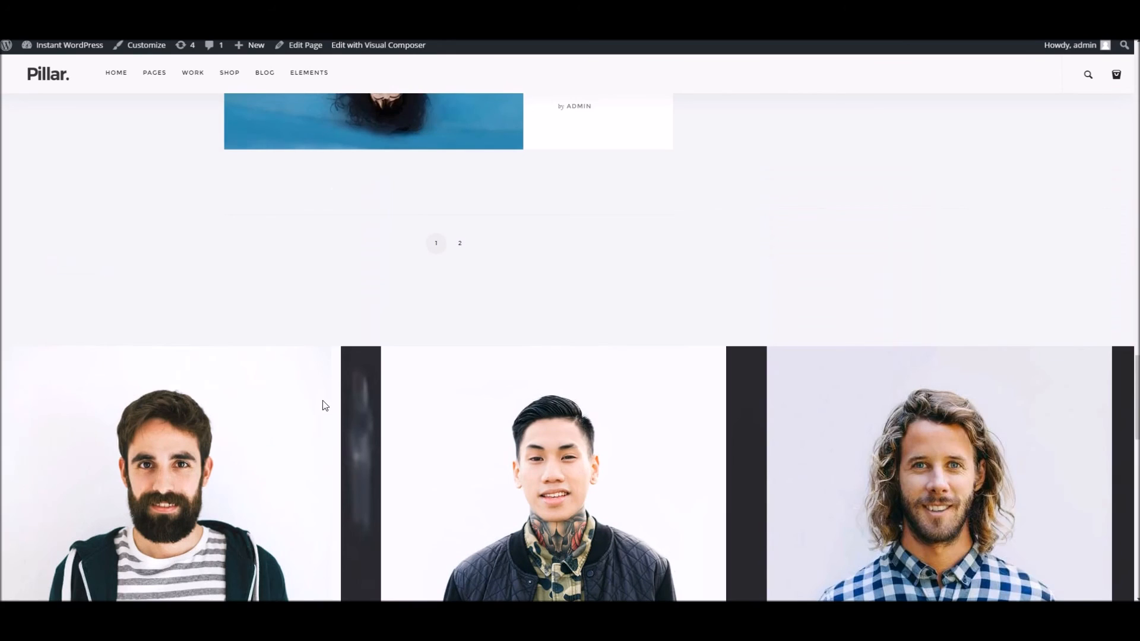
scroll(363, 381, down, 3)
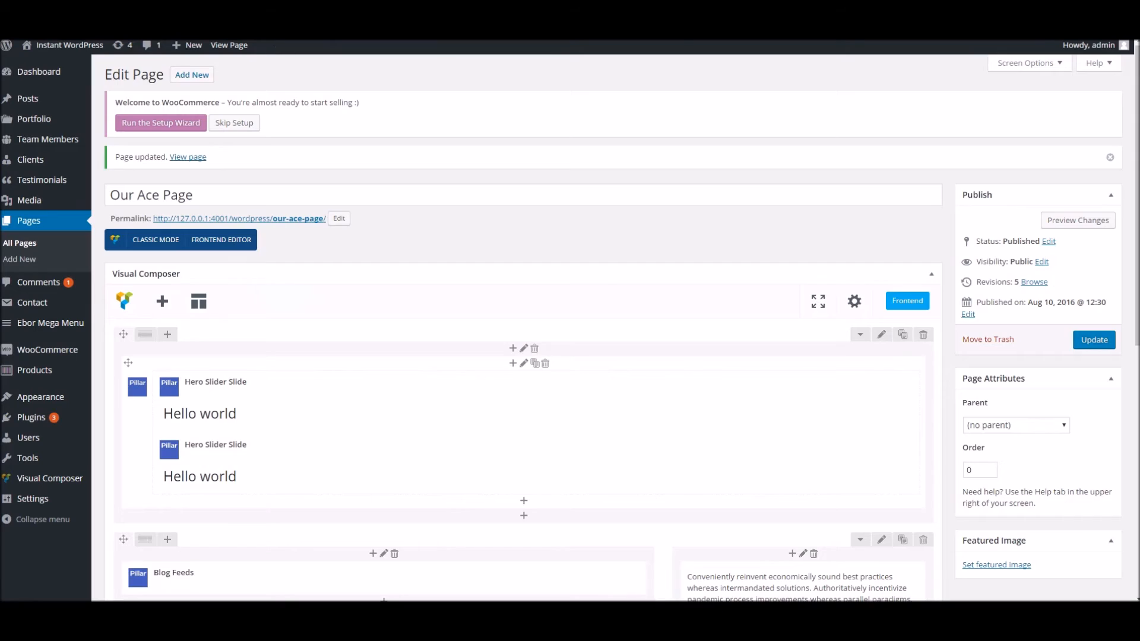
Back in the page editor, set the Team Feeds row's stretch to Default and save the row settings
scroll(590, 315, down, 8)
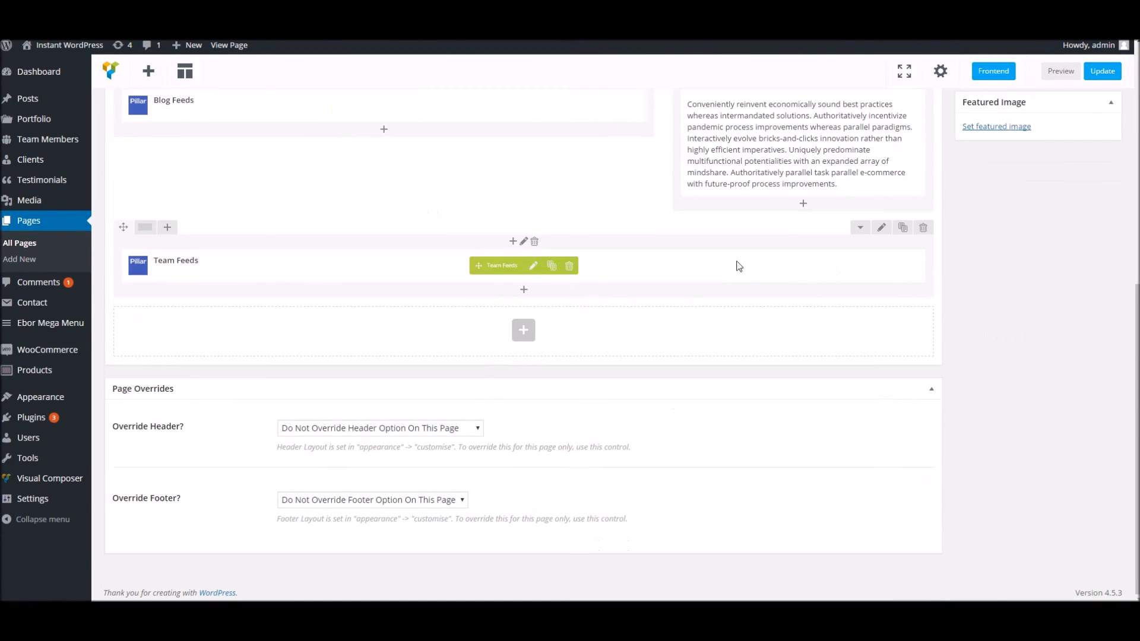
click(879, 229)
click(657, 187)
click(659, 201)
click(712, 490)
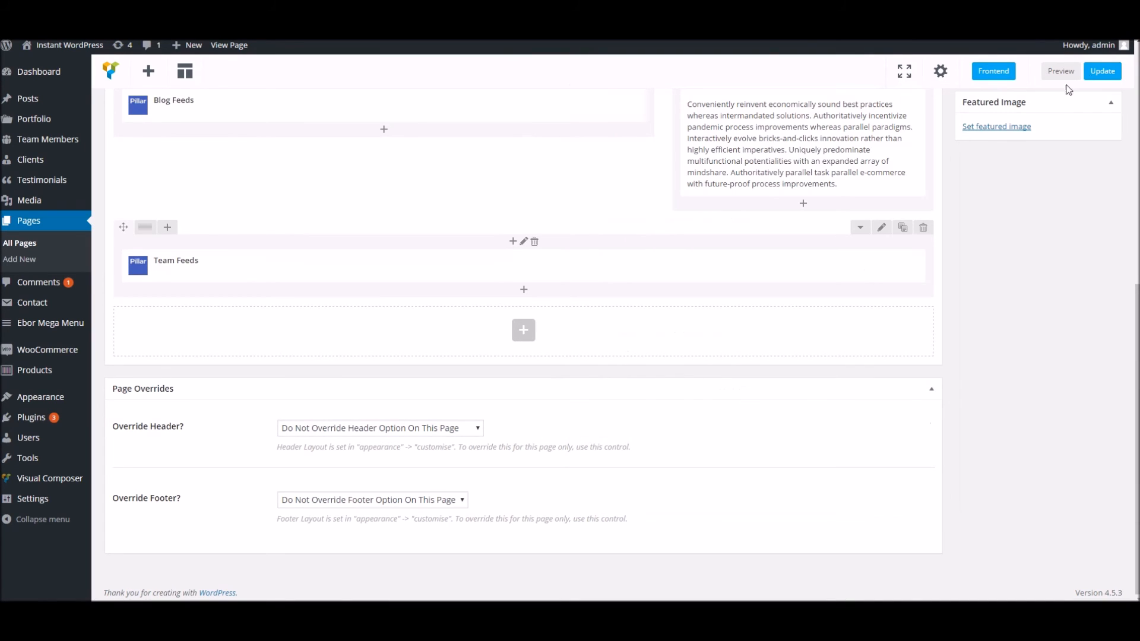
Update the page, reload the published version to check the team row's layout, and return to the page editor
click(1101, 71)
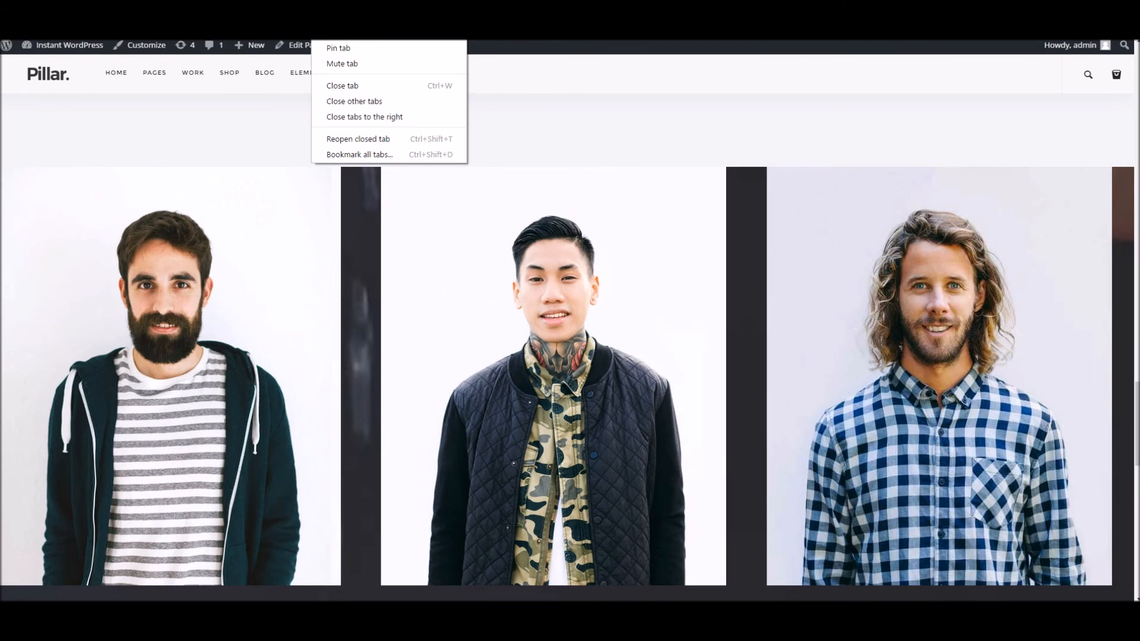
click(338, 17)
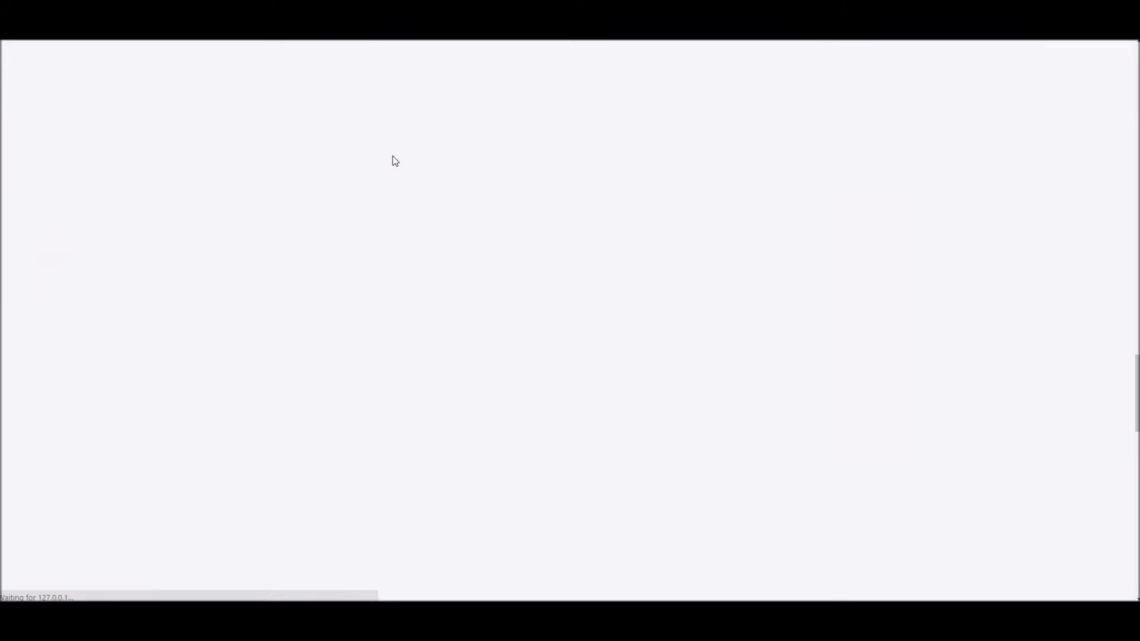
scroll(556, 265, down, 3)
scroll(560, 269, up, 3)
scroll(273, 172, down, 2)
scroll(267, 162, up, 2)
key(ctrl+shift+Tab)
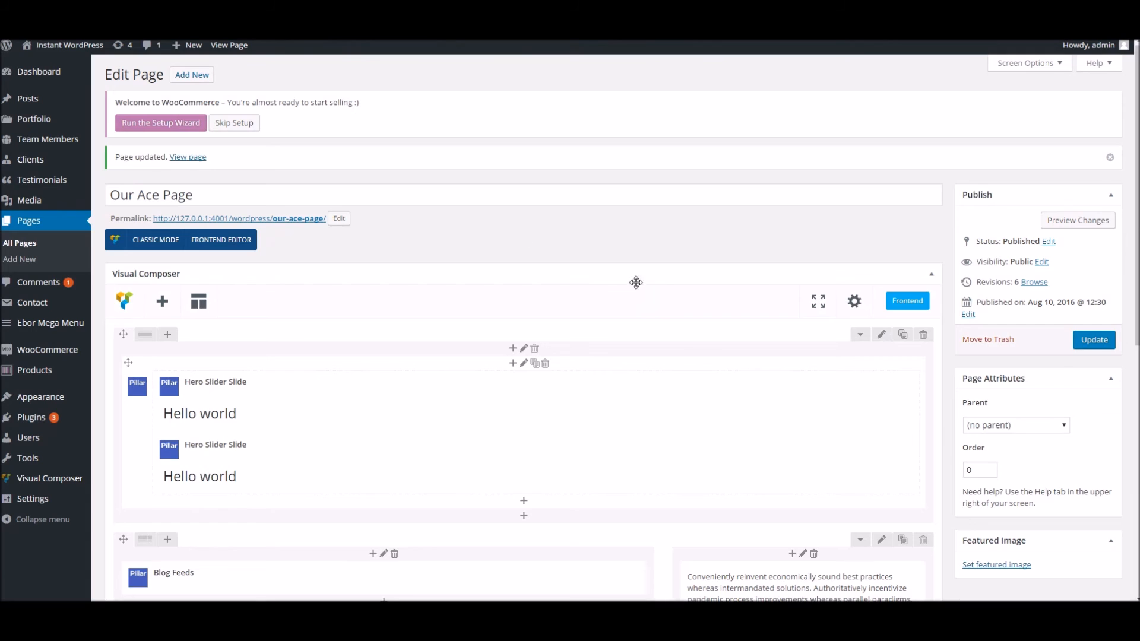
Reopen the Team Feeds row's settings and choose Stretch row as its row stretch
scroll(949, 370, down, 7)
click(882, 250)
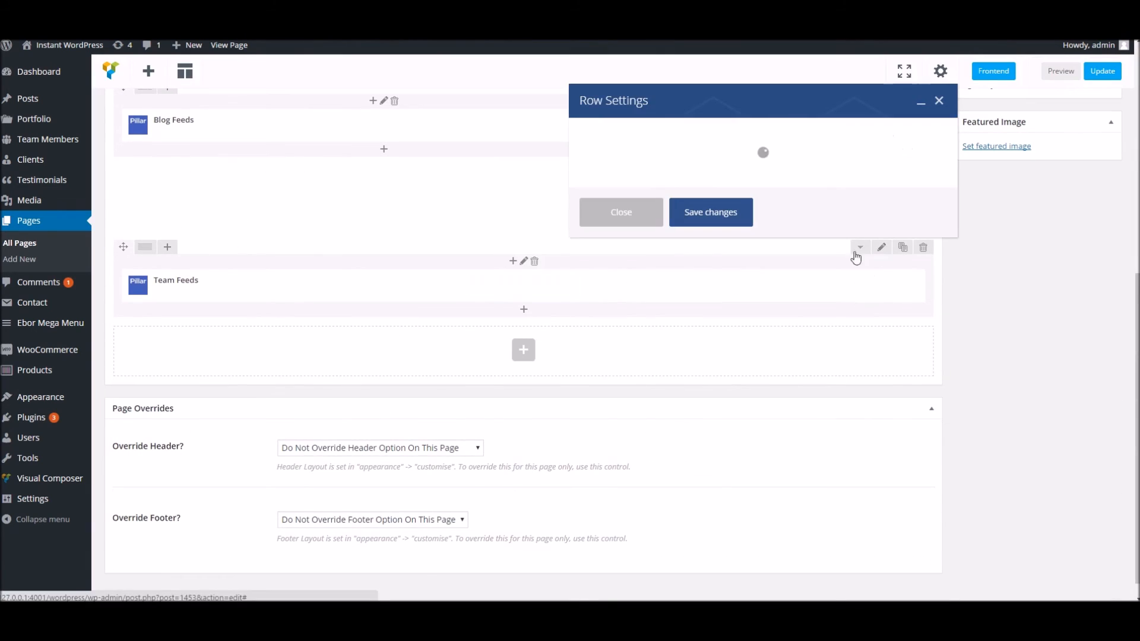
click(656, 194)
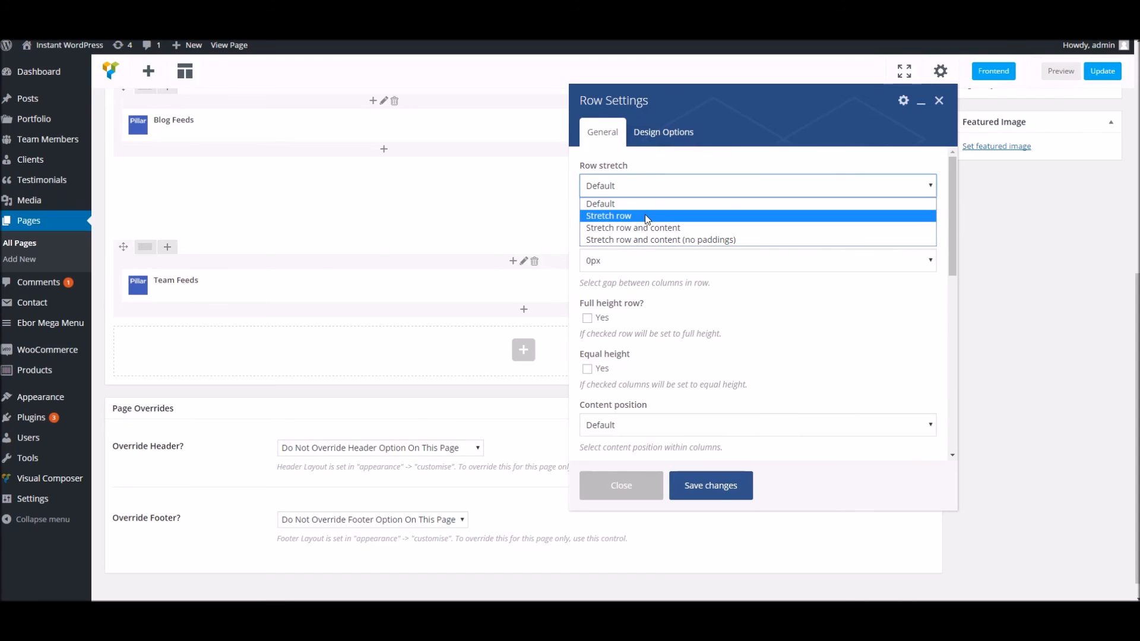
click(645, 215)
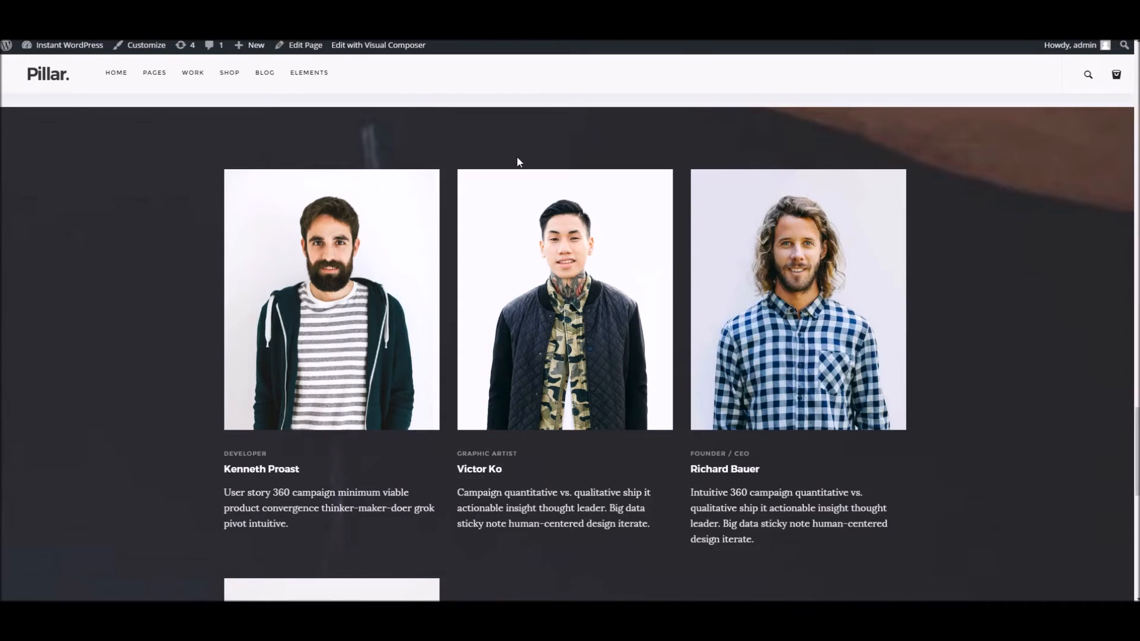
Examine the published page from the hero slider through the blog feed and text columns down to the team section
scroll(547, 210, up, 15)
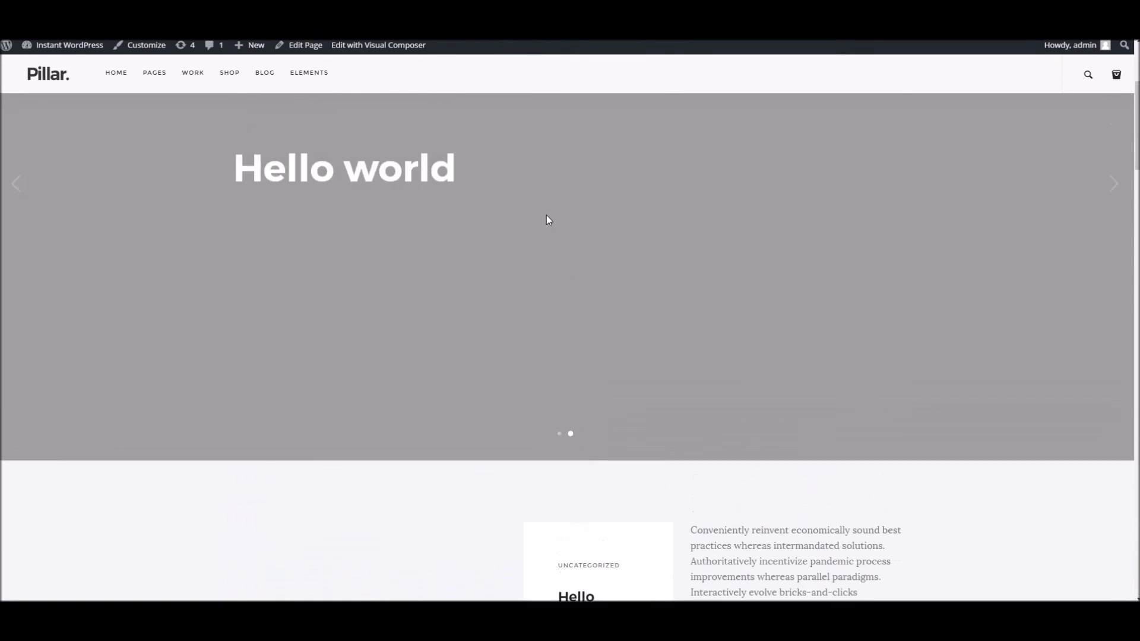
scroll(548, 218, down, 5)
scroll(541, 229, up, 5)
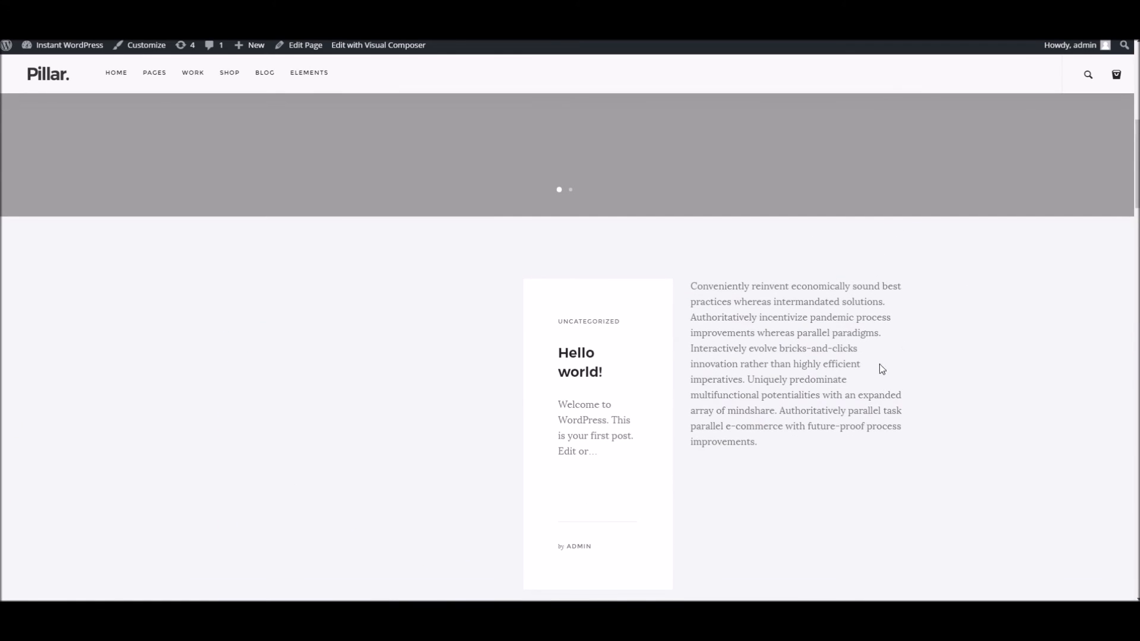
scroll(891, 344, down, 3)
scroll(653, 250, up, 3)
scroll(650, 252, up, 2)
scroll(646, 247, down, 3)
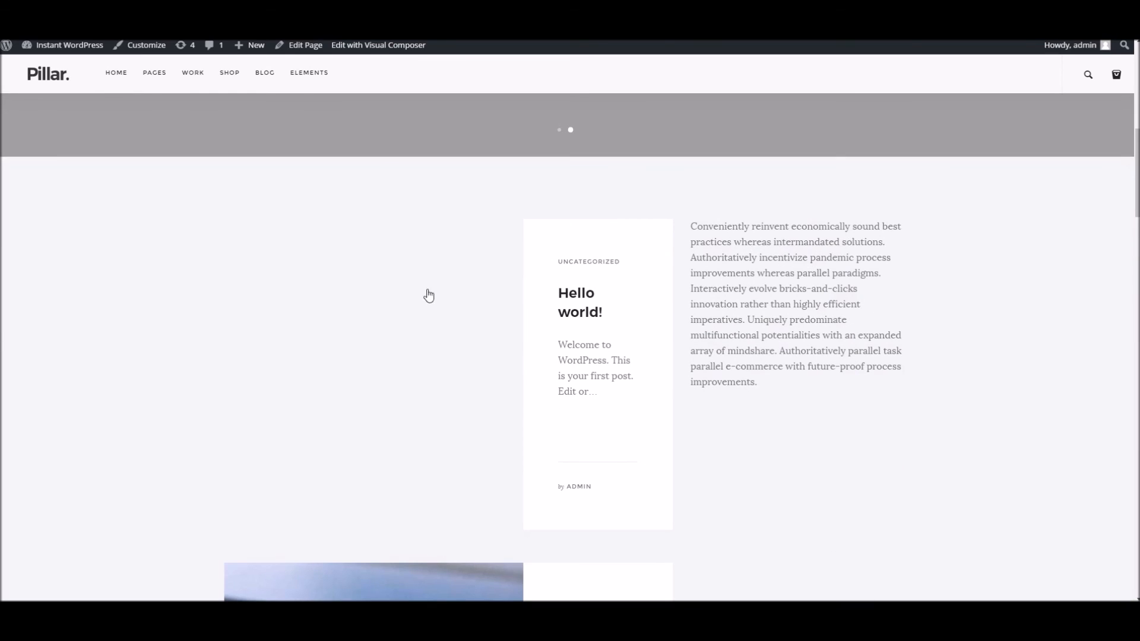
drag(907, 234, 918, 380)
click(228, 206)
scroll(359, 204, down, 10)
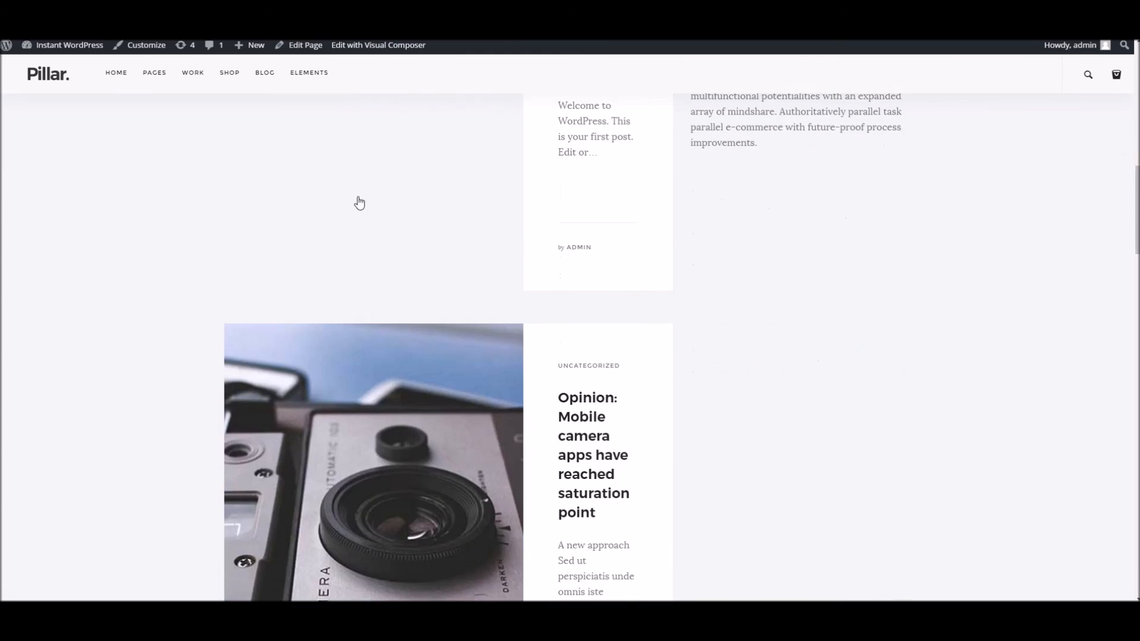
scroll(208, 249, down, 15)
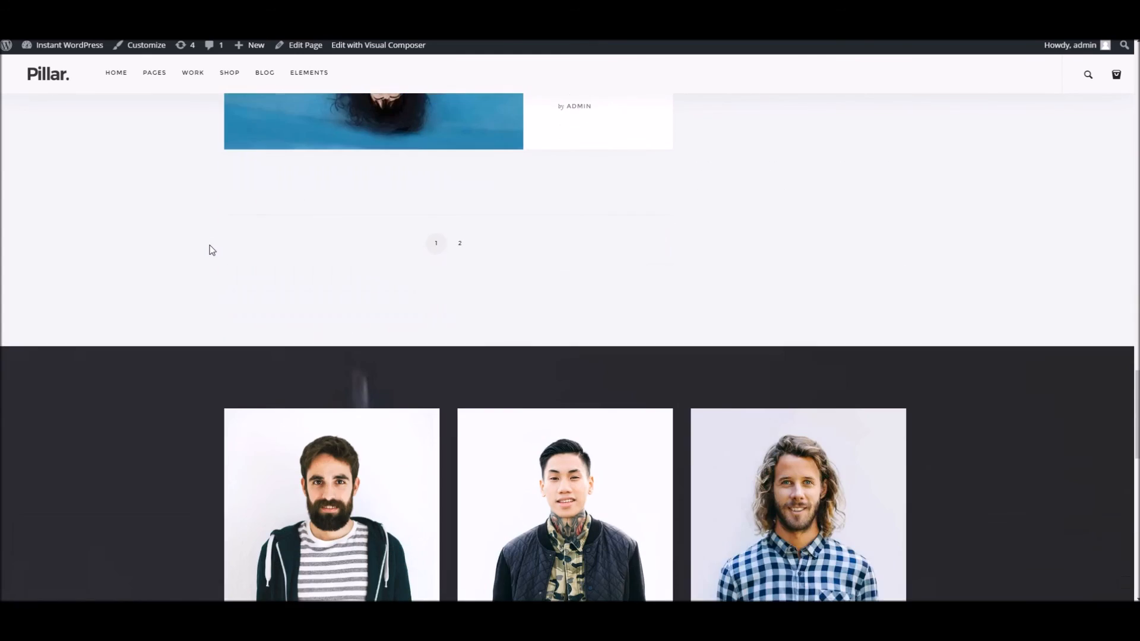
Check the team section on the published page, then return to the editor and close the Team Feeds row's settings without saving
scroll(361, 272, up, 1)
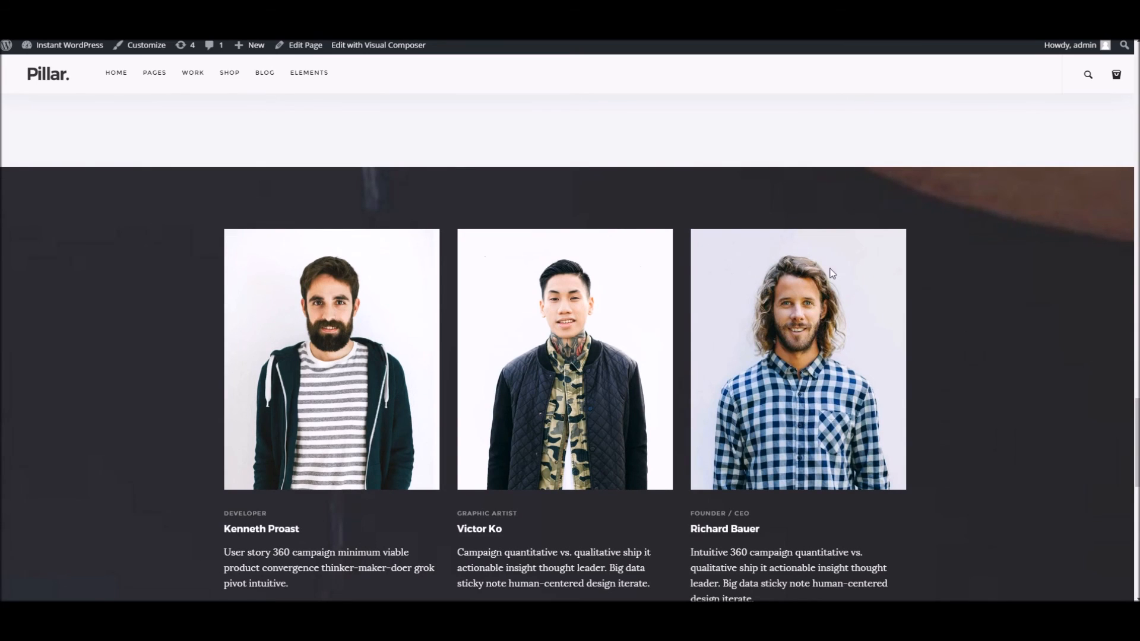
scroll(970, 224, down, 1)
scroll(969, 226, up, 2)
scroll(967, 225, down, 1)
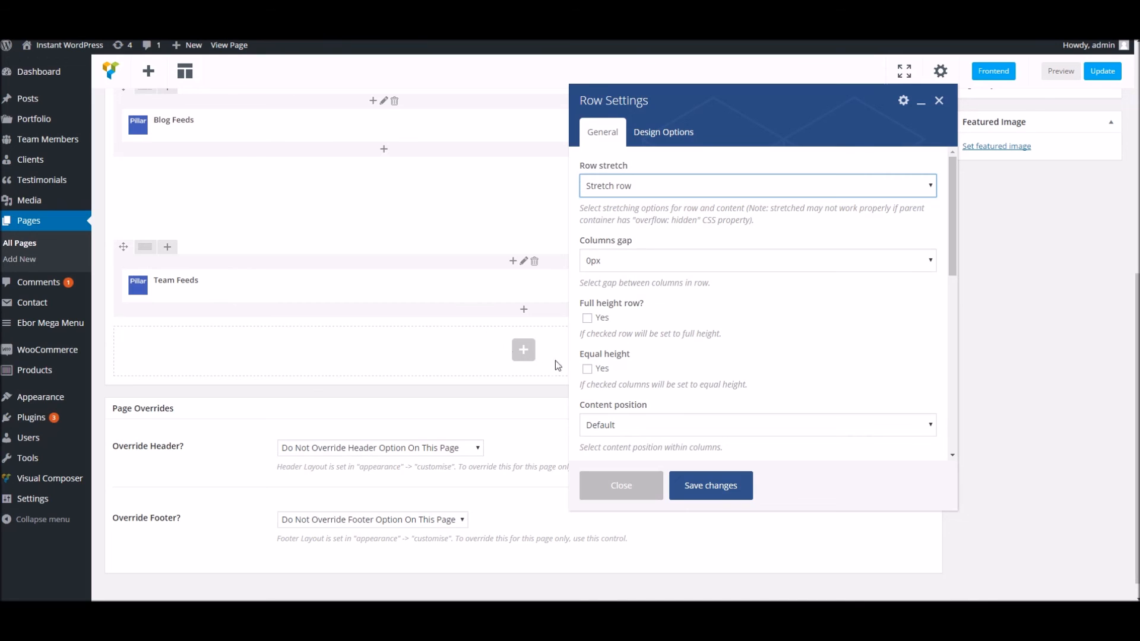
click(638, 482)
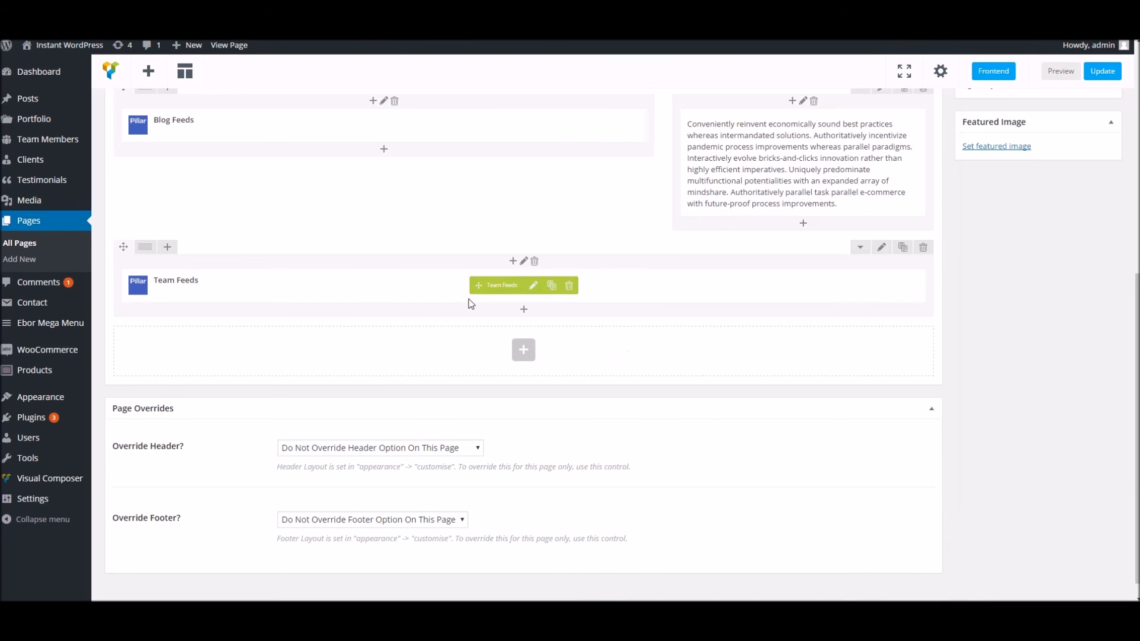
Add a new empty row below the Team Feeds row
scroll(296, 238, up, 5)
scroll(506, 330, down, 5)
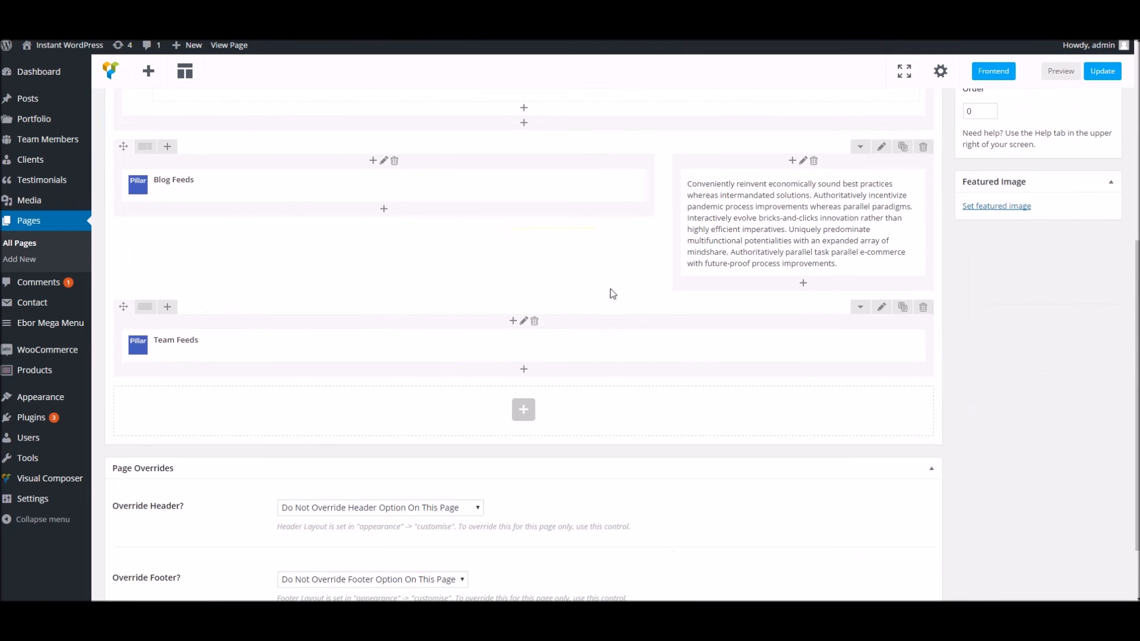
click(522, 409)
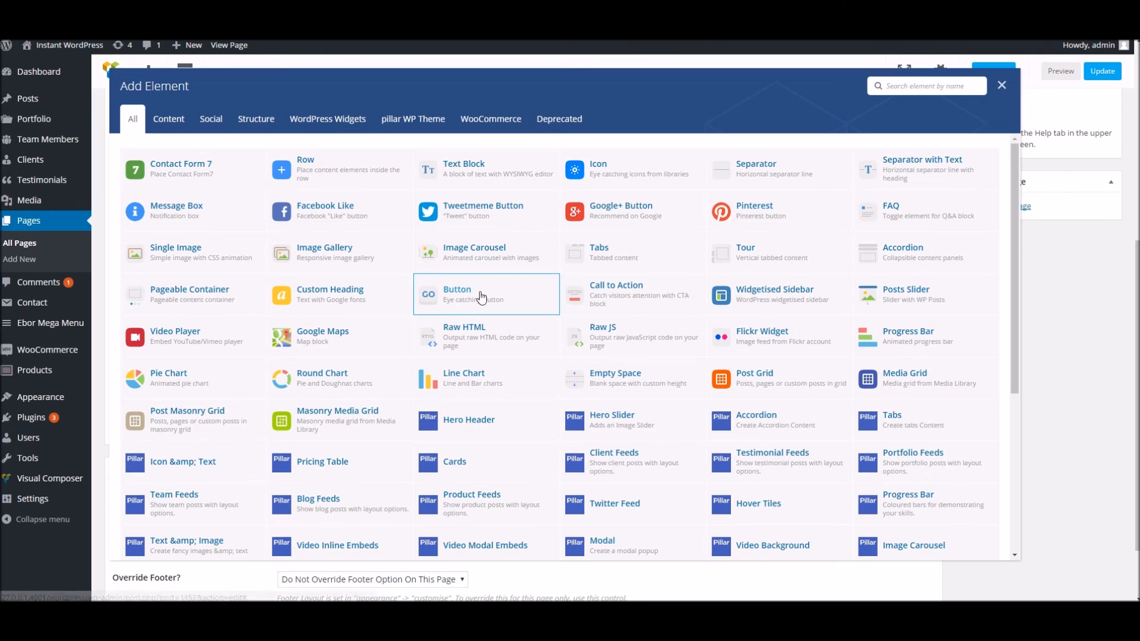
click(334, 168)
scroll(640, 282, down, 3)
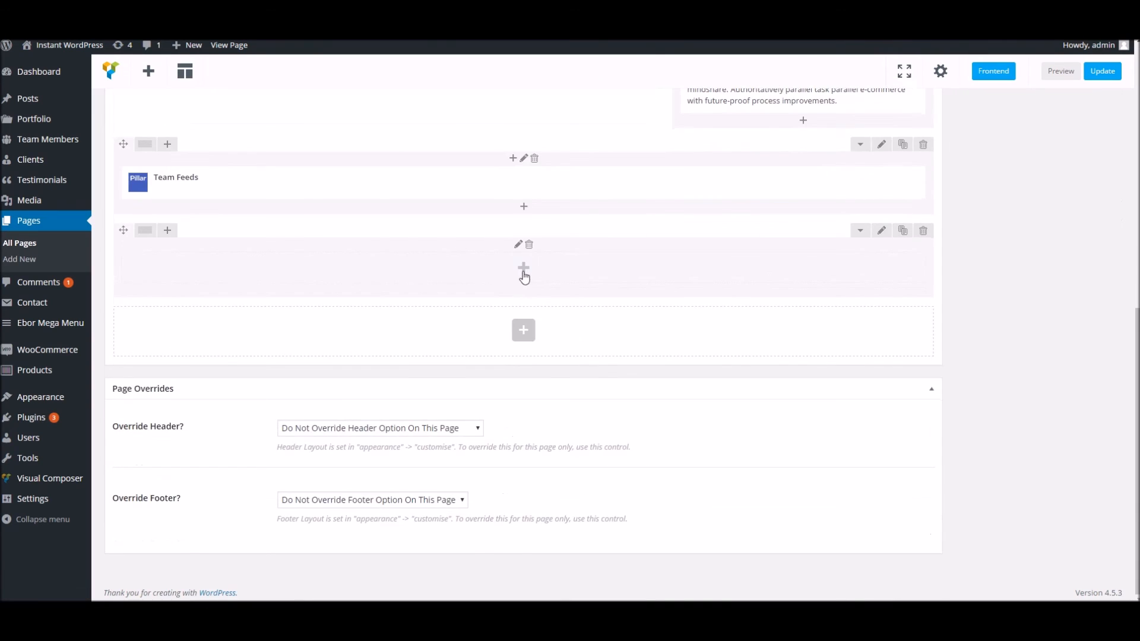
Open the element picker for the new empty row and look through the available elements
click(524, 268)
scroll(723, 364, down, 4)
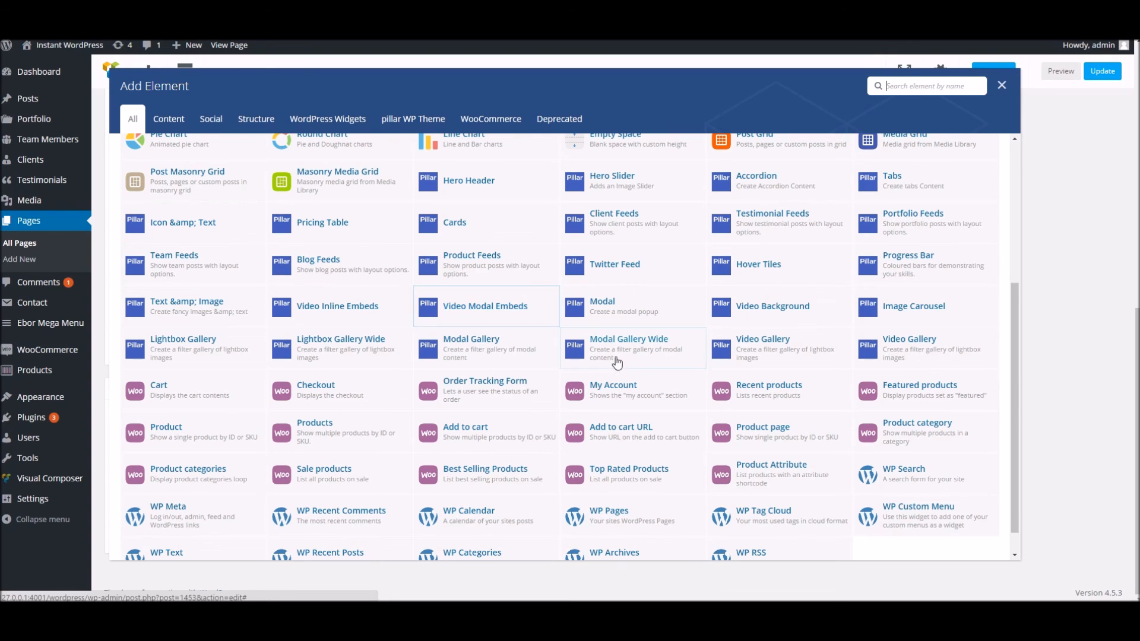
scroll(643, 357, down, 1)
scroll(647, 394, up, 4)
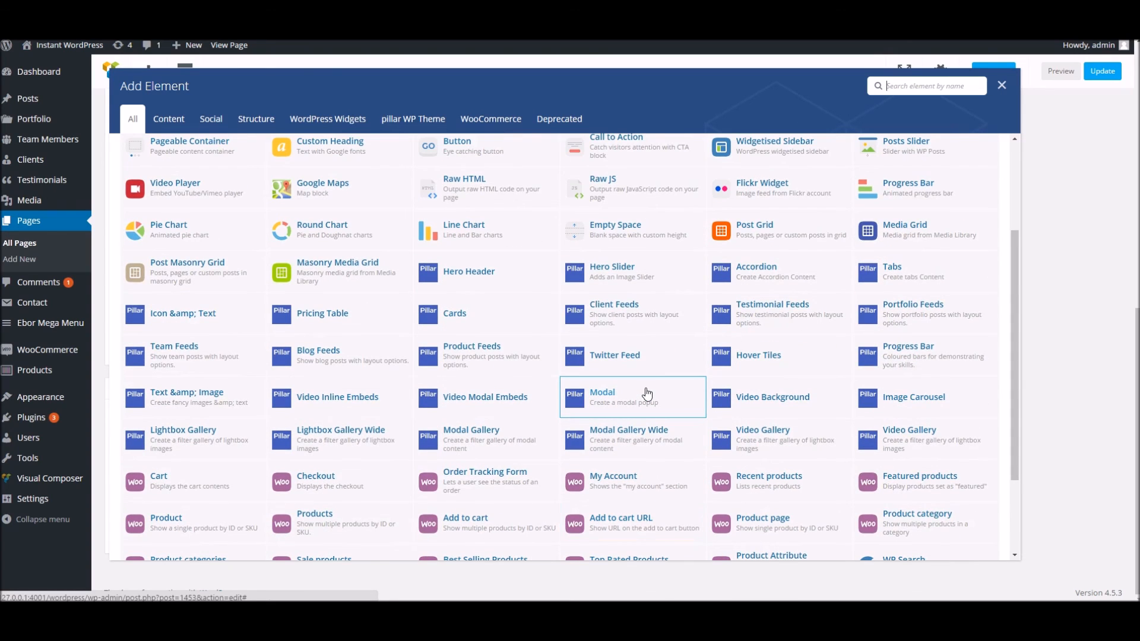